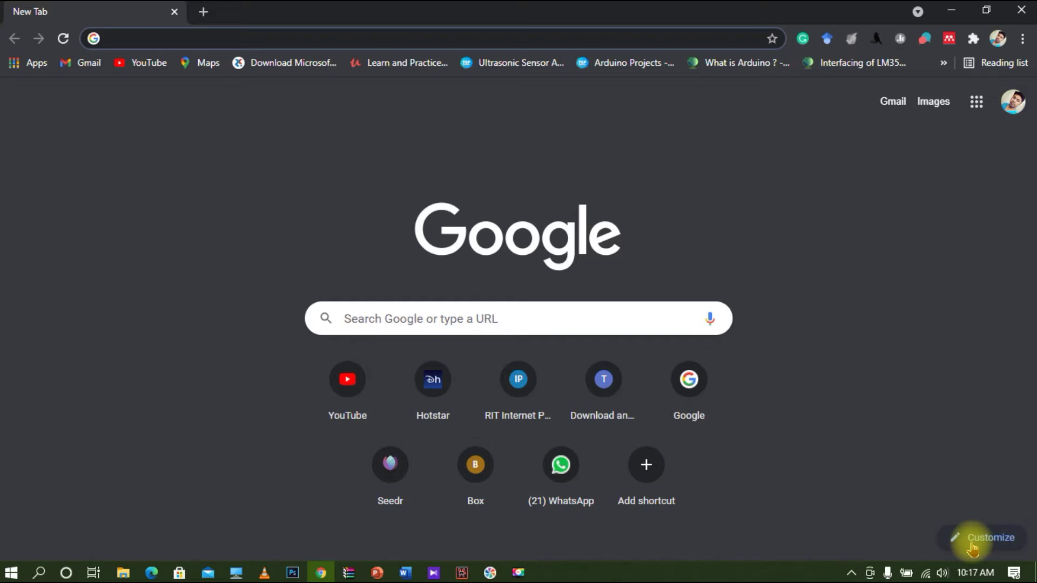
Search Google for "scopus" and open the Scopus preview website from the results
text(sopu)
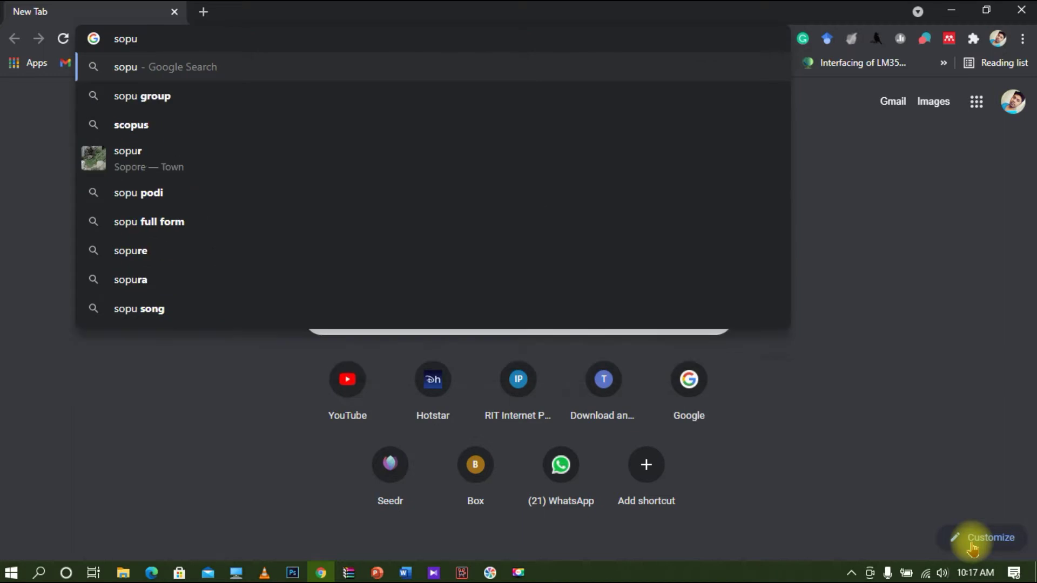
text(s)
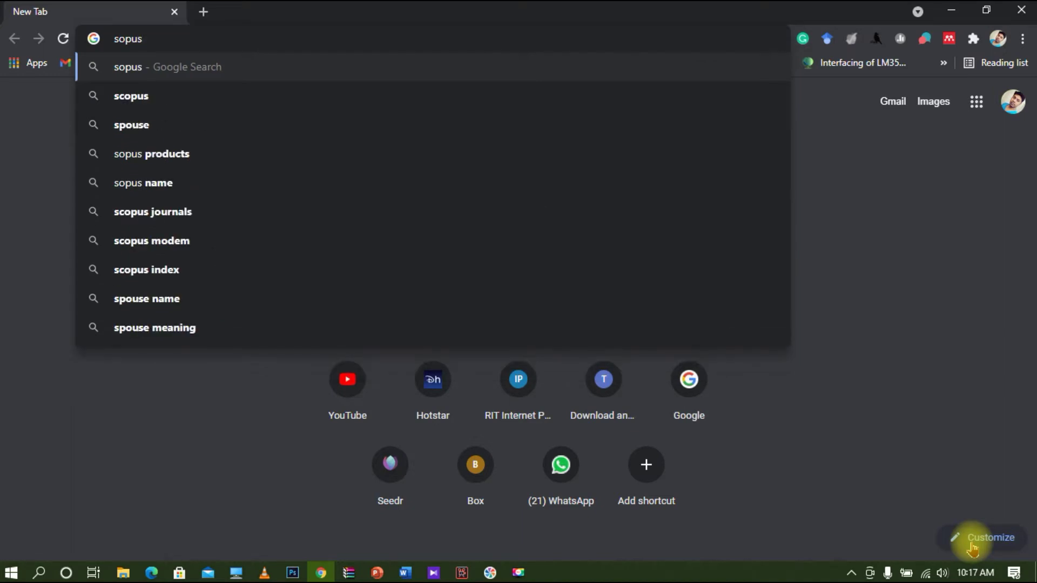
key(Down)
key(Return)
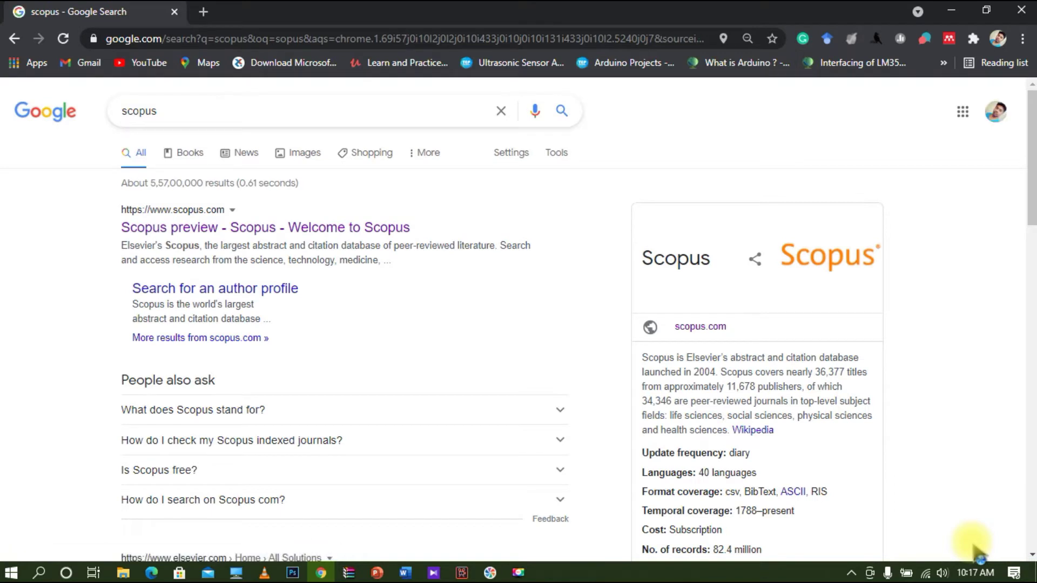
click(273, 233)
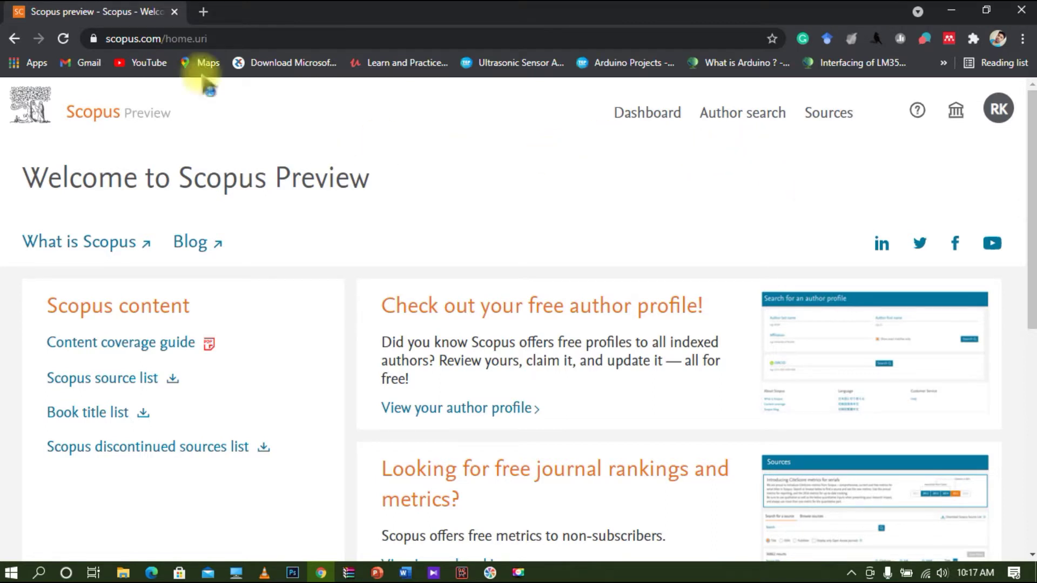
Open the researcher's personal Google Sites page in a new browser tab
click(203, 12)
text(ra)
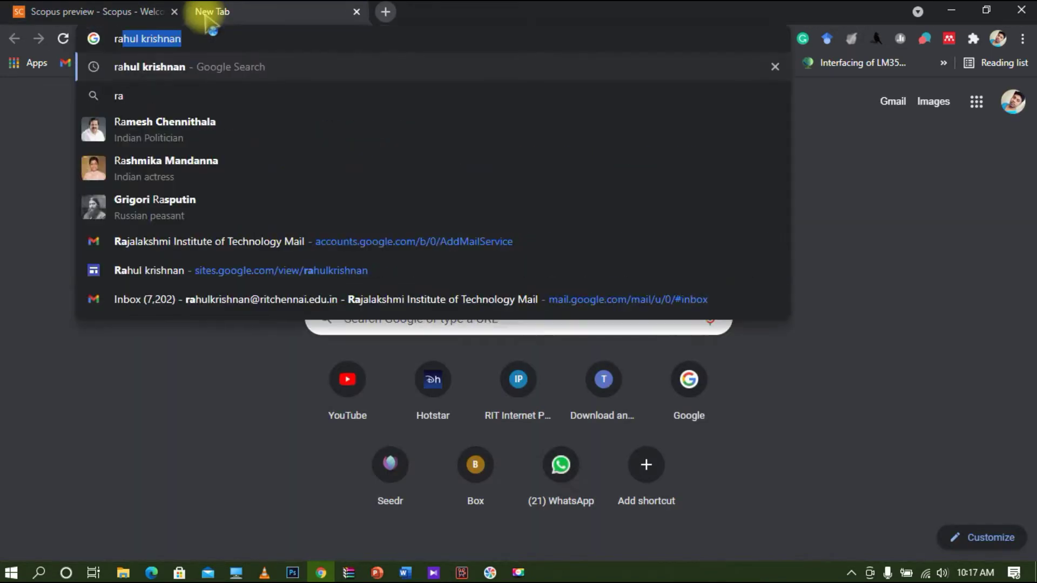
text(hul)
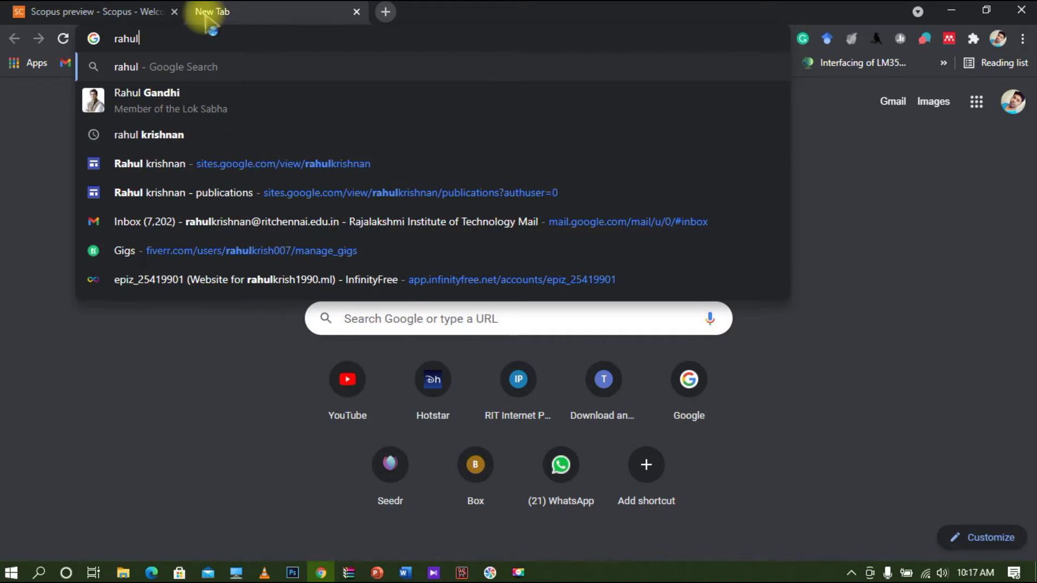
click(296, 172)
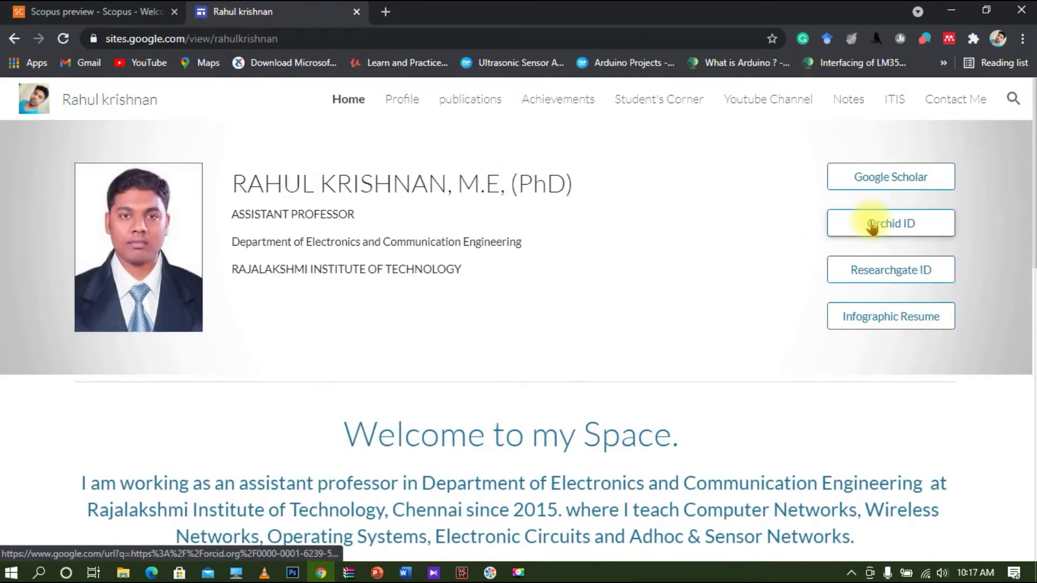
Open the researcher's public ORCID record from the personal site and sign in to ORCID with the saved credentials
click(872, 226)
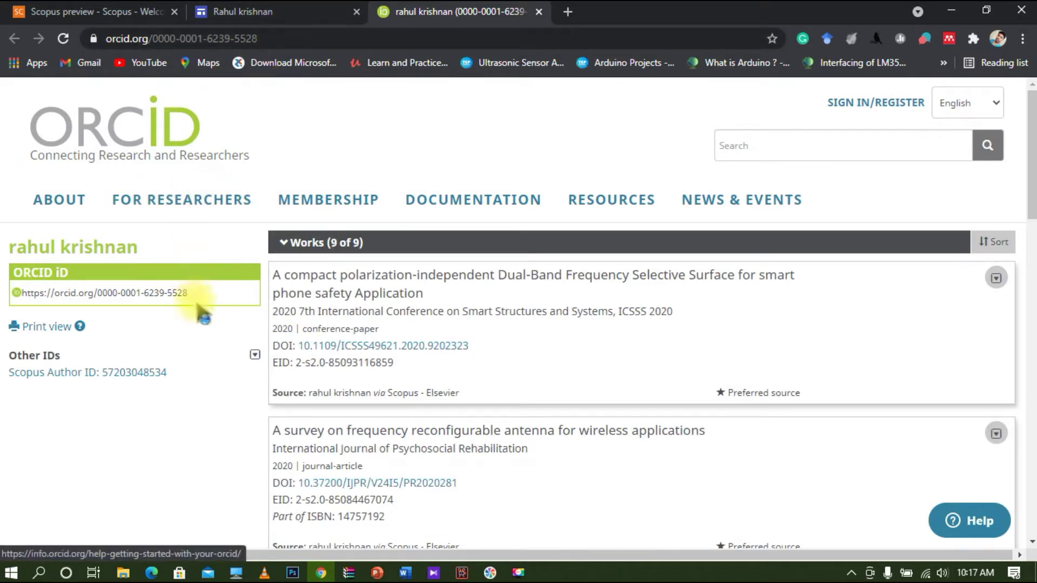
drag(192, 294, 93, 295)
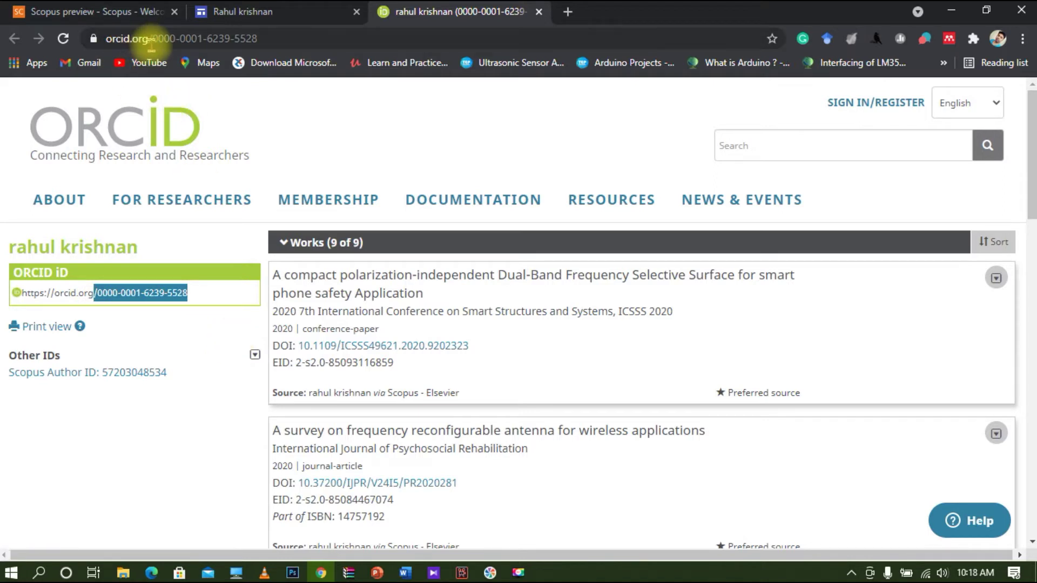
click(851, 106)
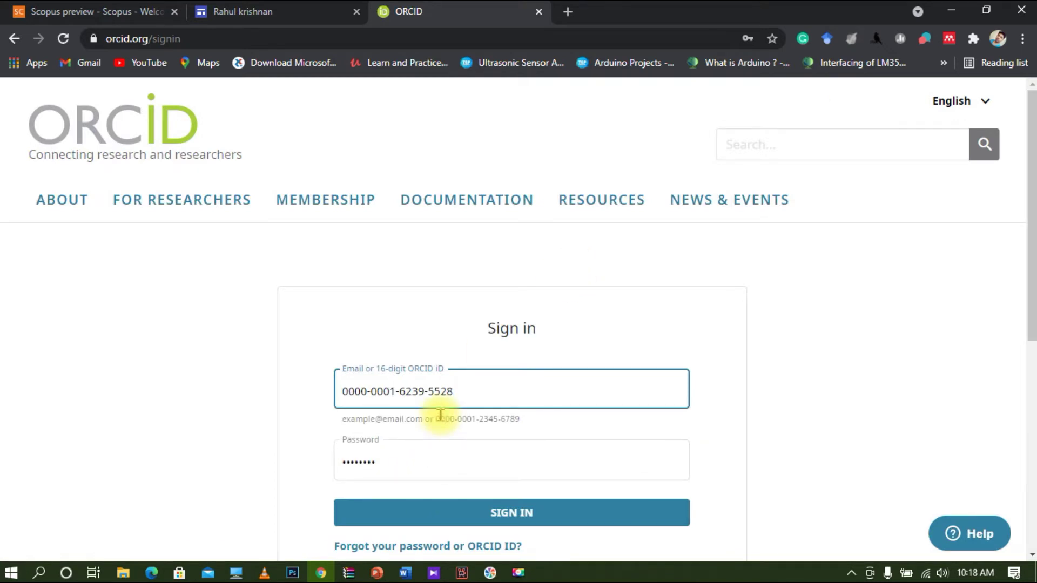
click(489, 512)
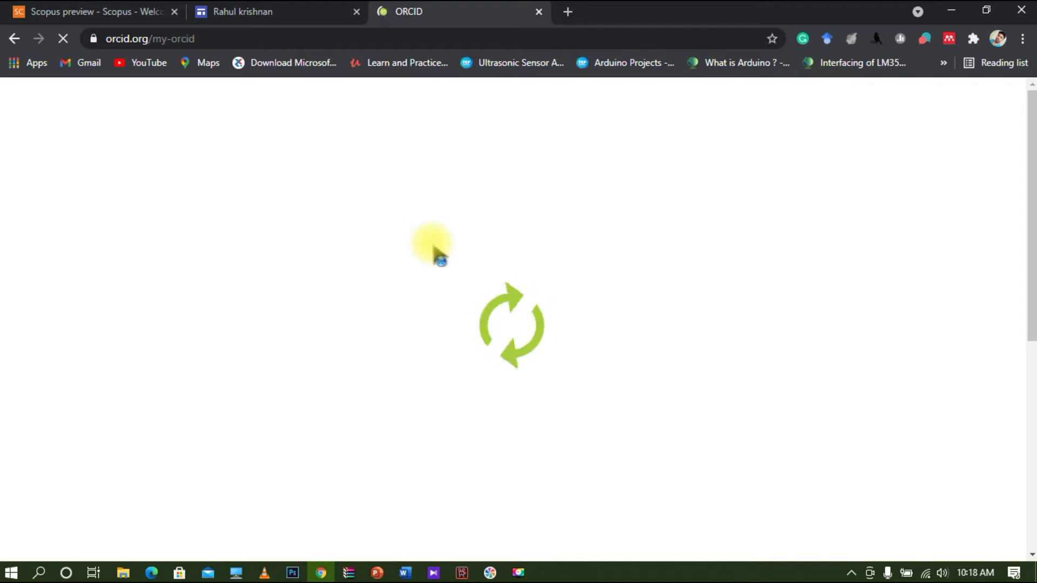
Examine the ORCID record's sections and its full Works list, including the option for combining works
scroll(439, 254, down, 2)
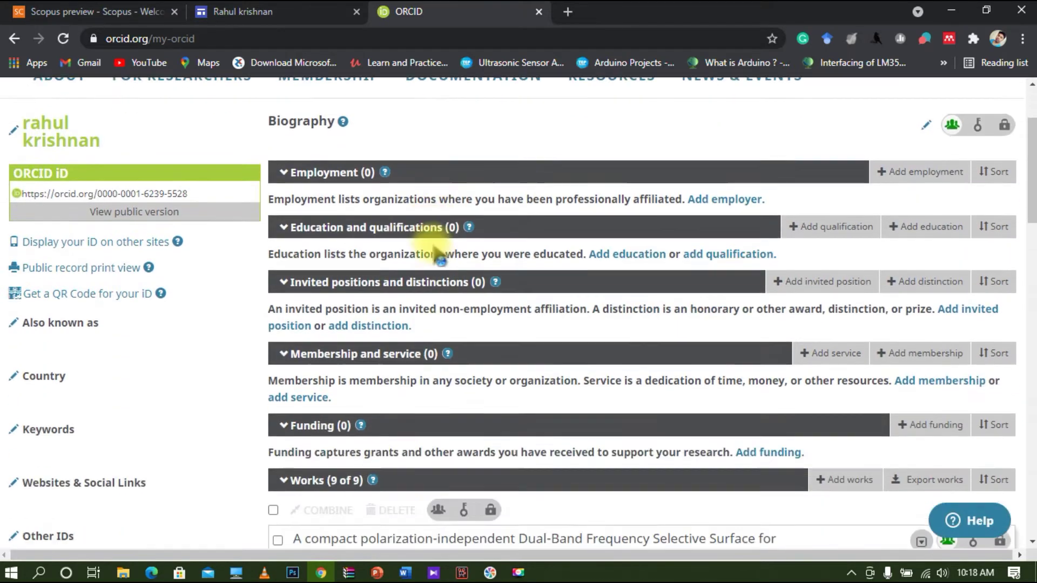
scroll(438, 254, down, 3)
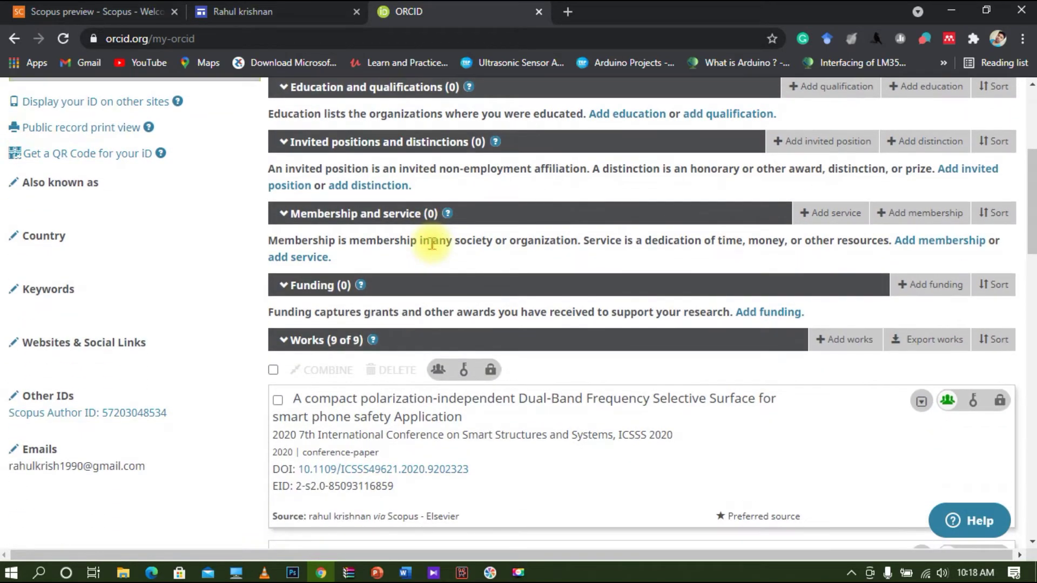
scroll(432, 244, down, 5)
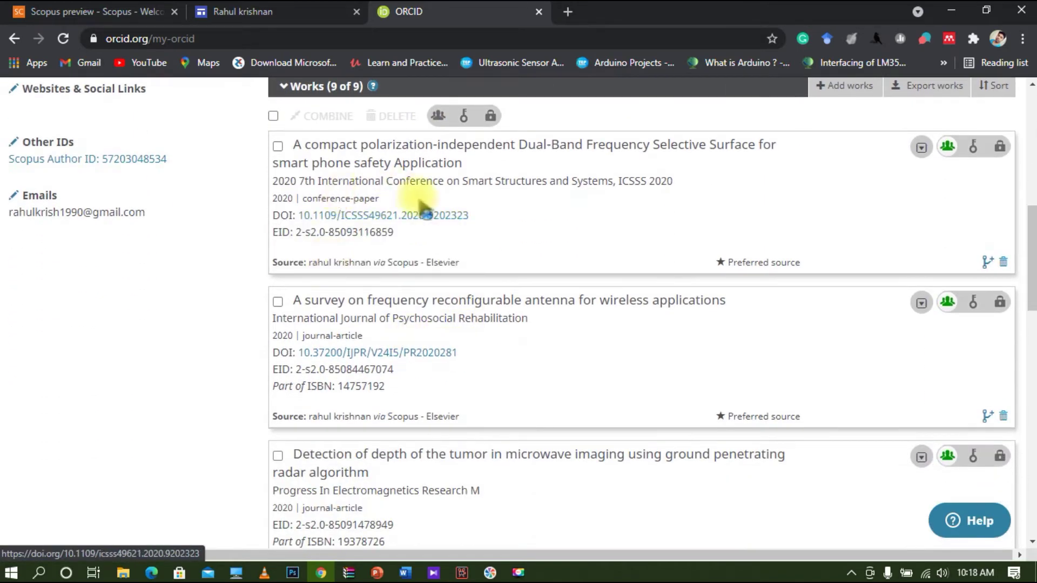
scroll(514, 371, down, 3)
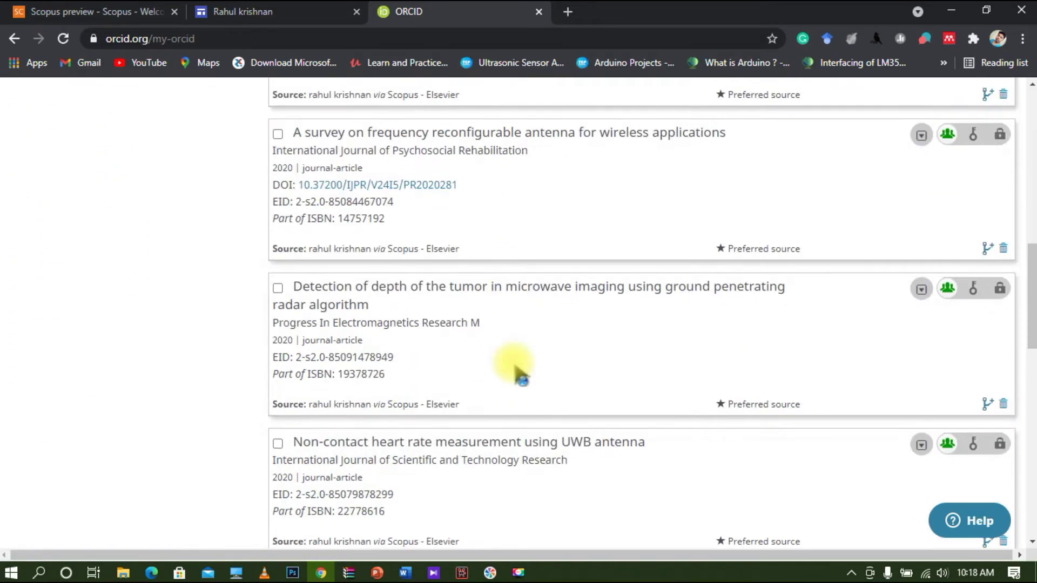
scroll(513, 370, down, 8)
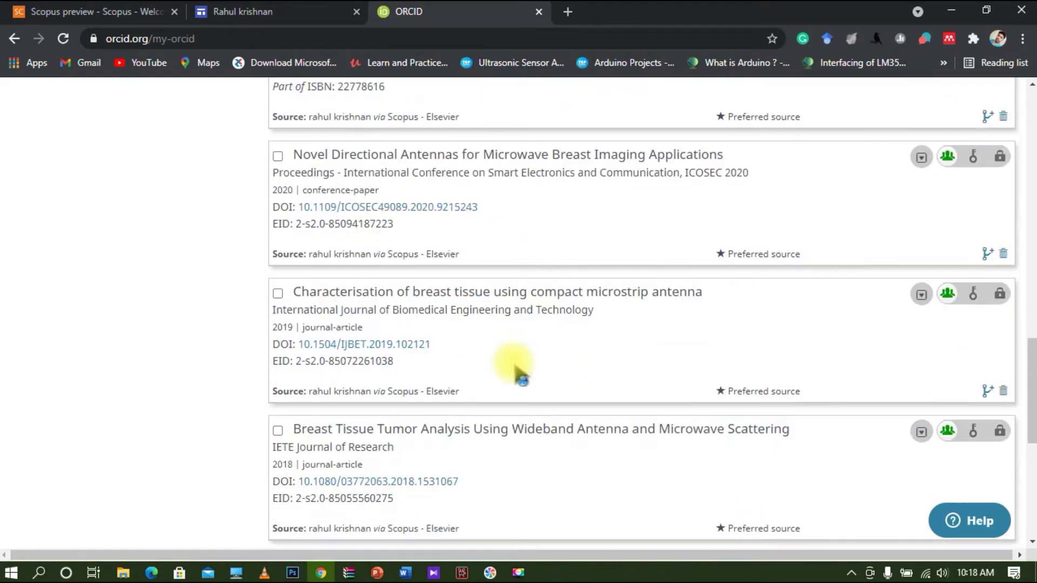
scroll(514, 370, down, 3)
scroll(516, 371, down, 4)
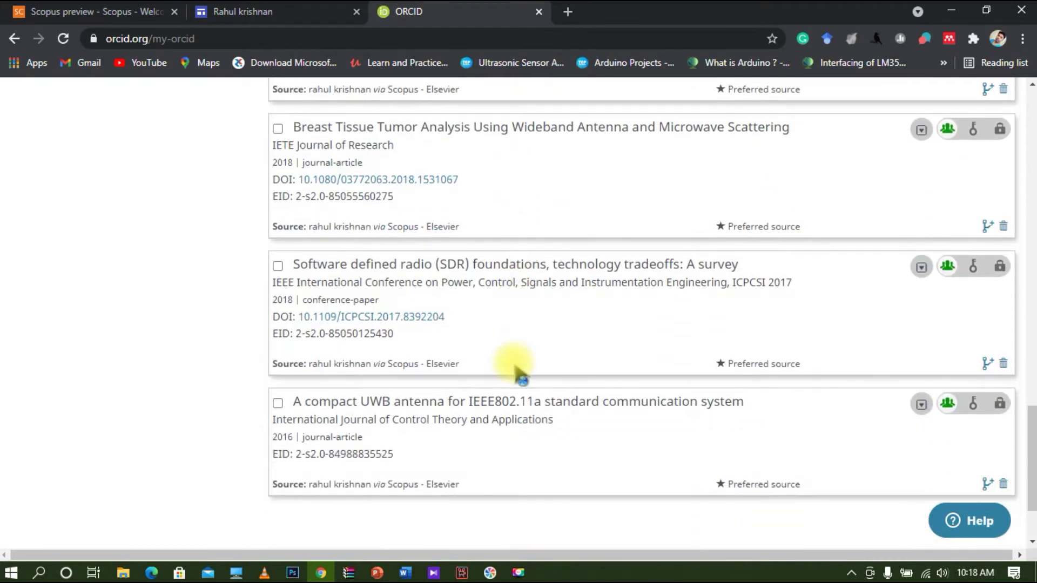
scroll(520, 373, up, 11)
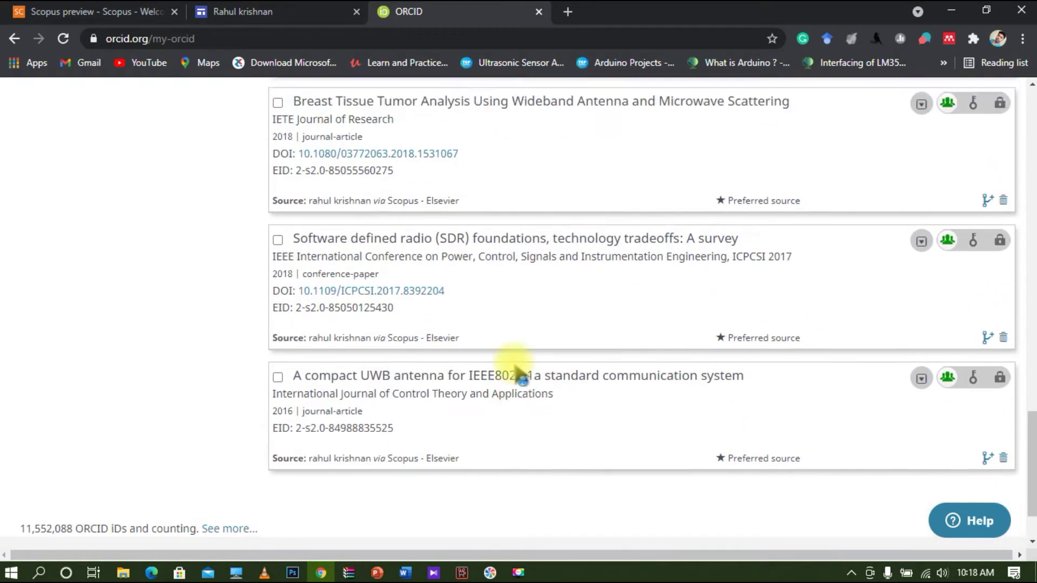
scroll(517, 373, up, 8)
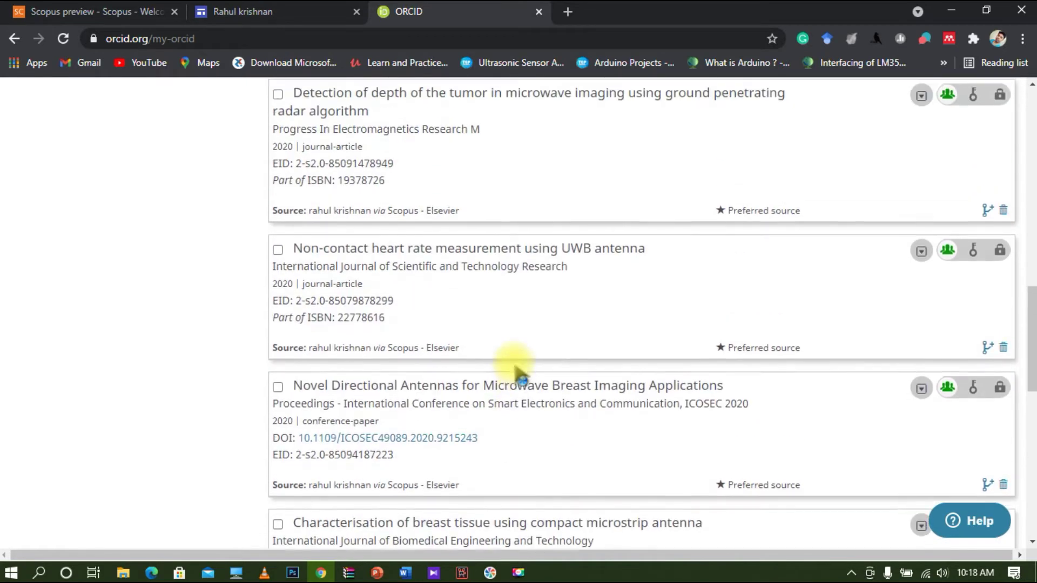
scroll(513, 363, up, 2)
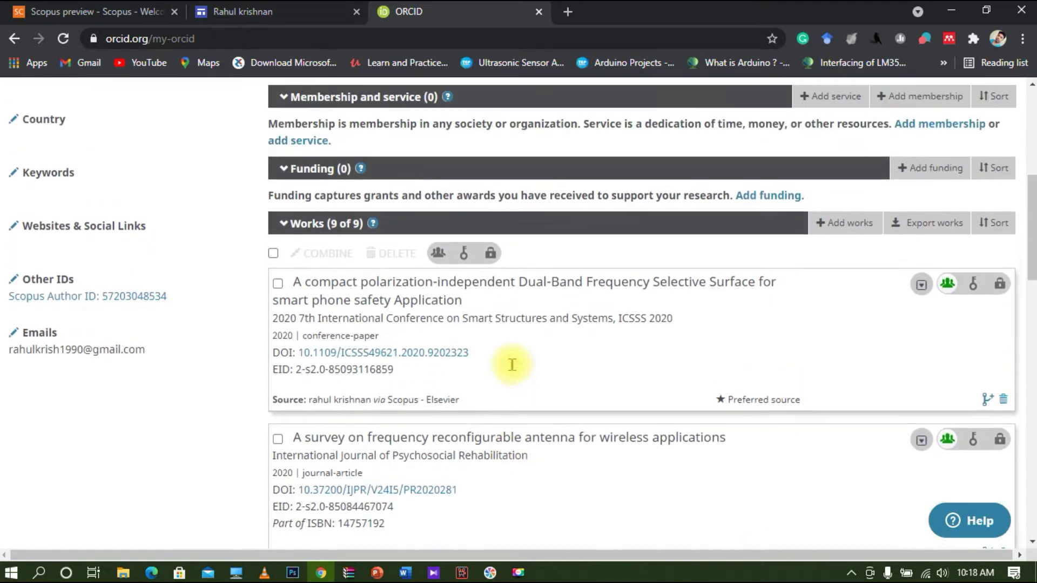
scroll(519, 377, up, 1)
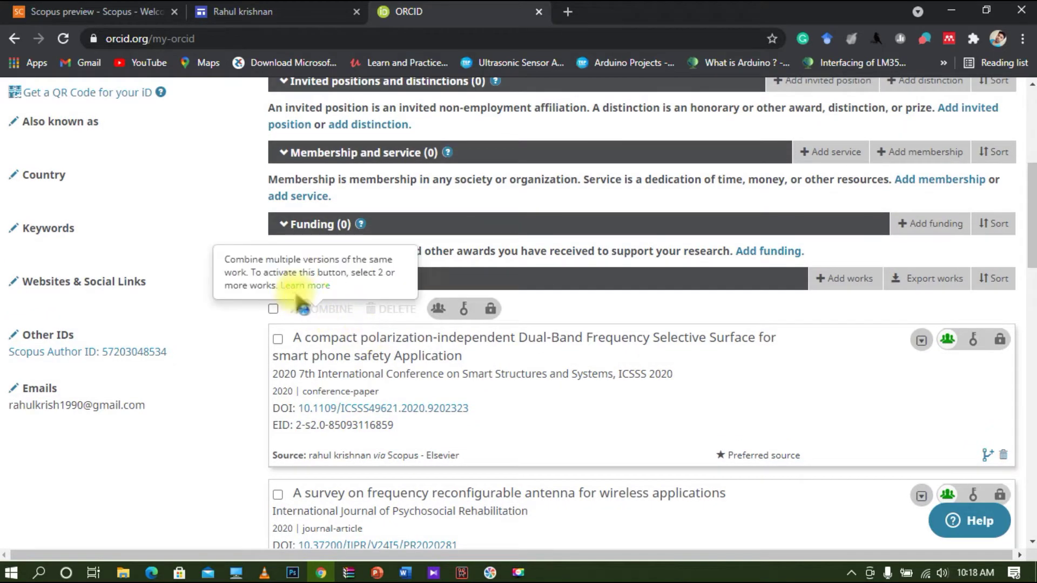
mouse_move(324, 312)
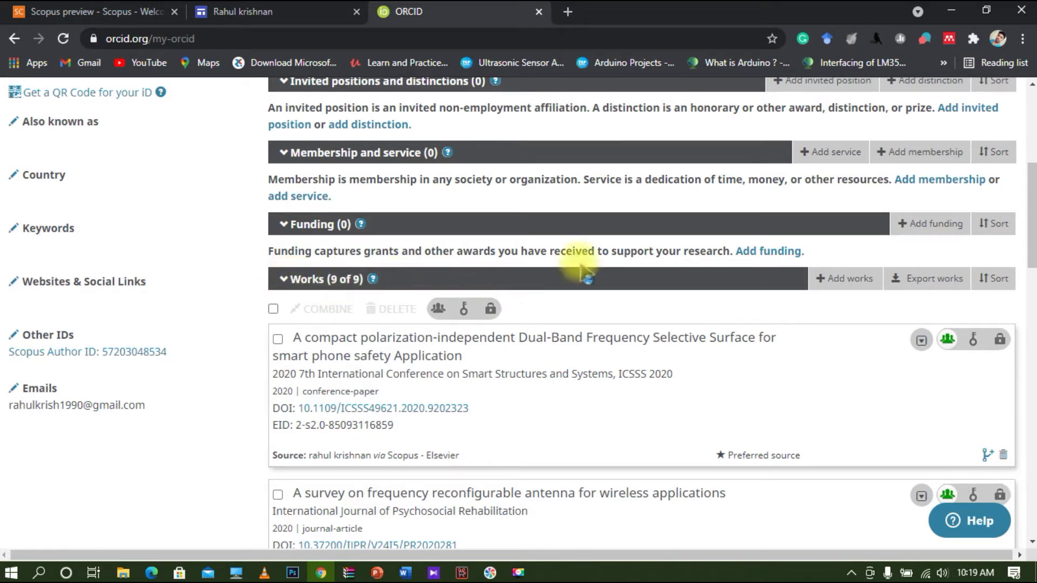
Start adding works to the ORCID record through Search & link, using the Scopus - Elsevier link wizard
click(828, 283)
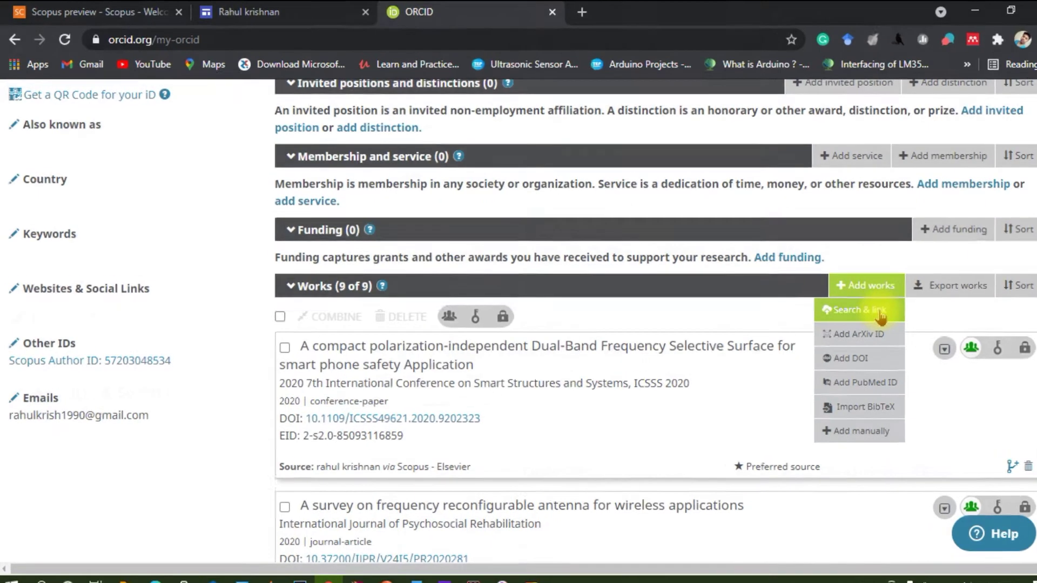
click(859, 305)
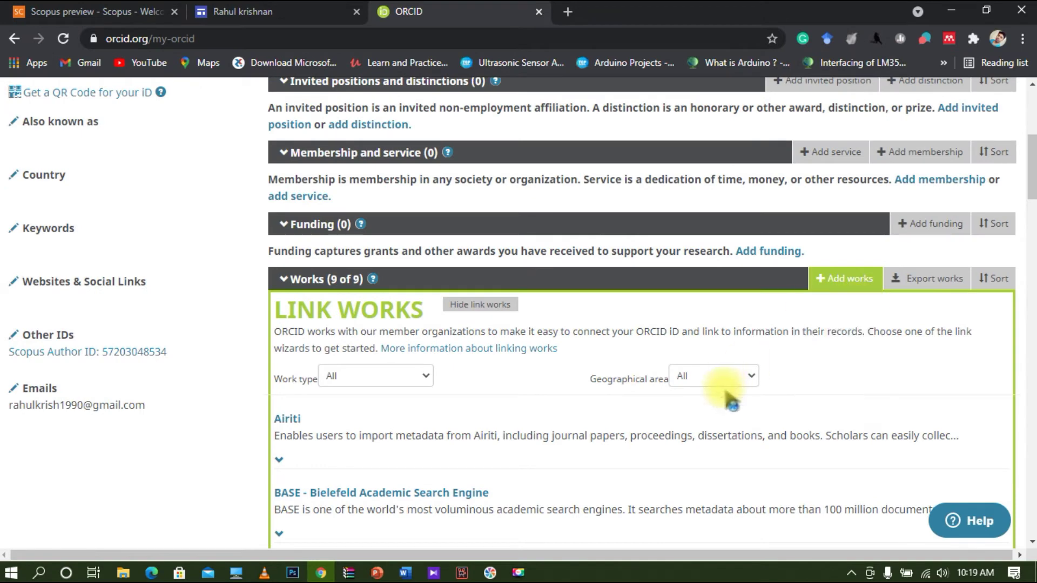
scroll(737, 399, down, 4)
scroll(738, 400, down, 4)
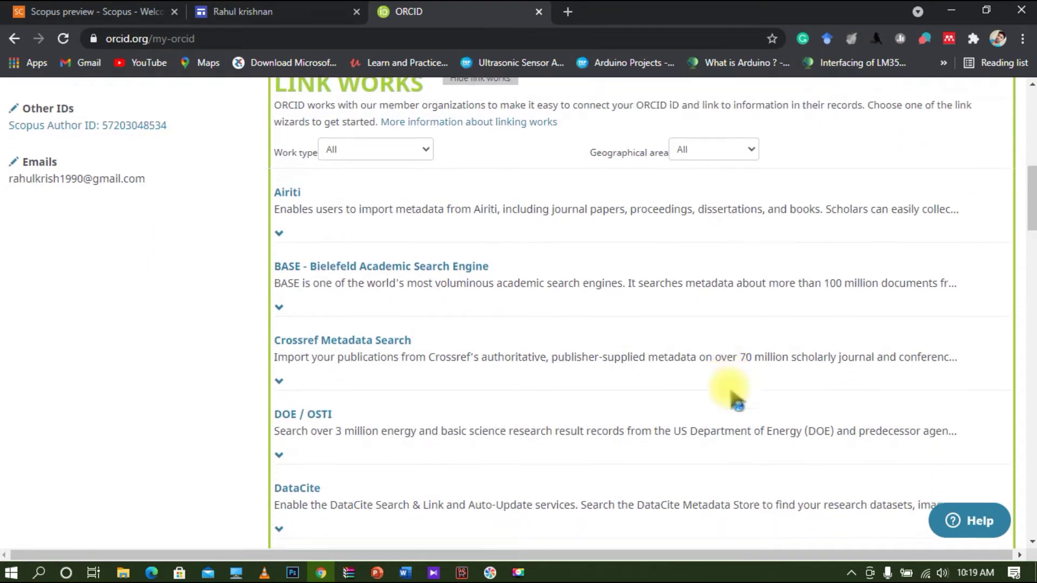
scroll(737, 402, down, 5)
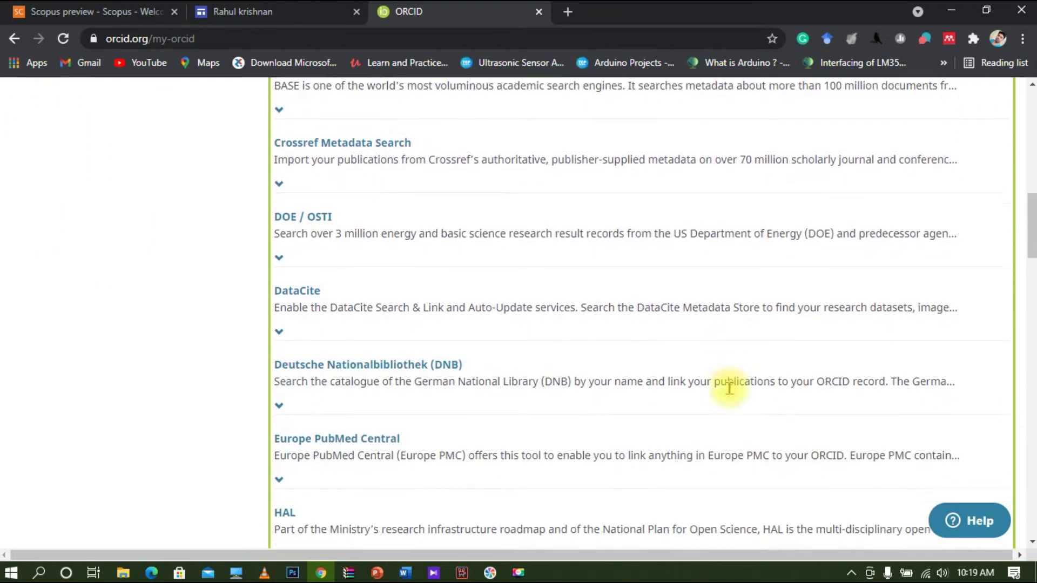
scroll(729, 388, down, 7)
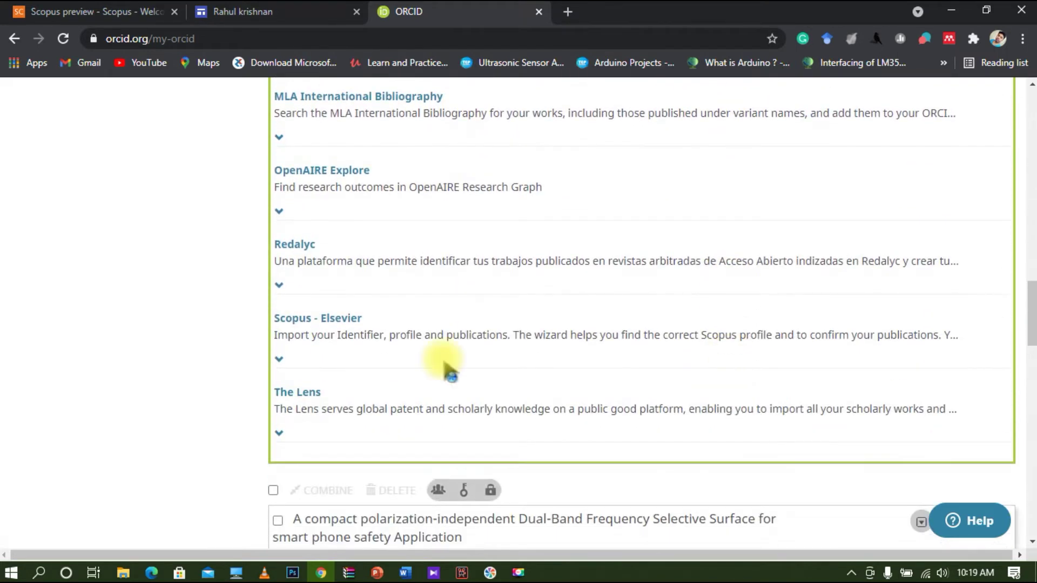
click(323, 324)
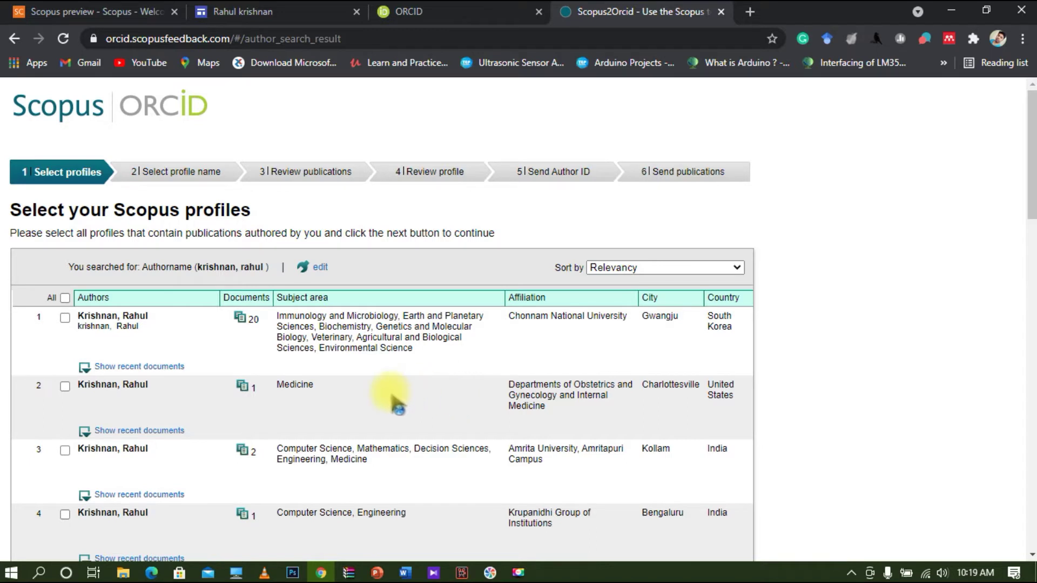
Examine the candidate Scopus author profiles, comparing their subject areas, affiliations and locations
scroll(393, 402, down, 3)
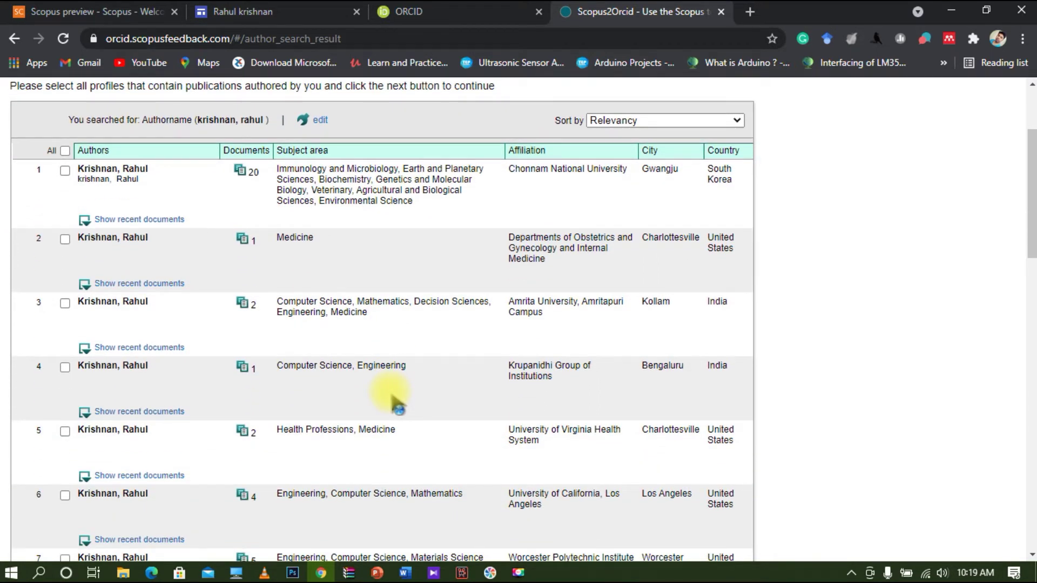
scroll(393, 400, down, 1)
scroll(393, 400, up, 4)
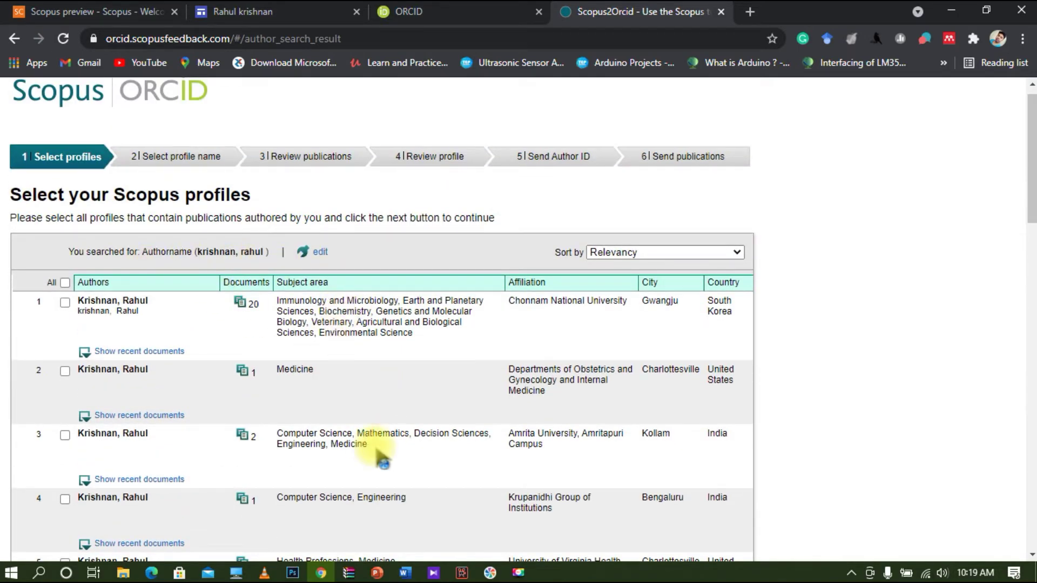
scroll(383, 459, down, 9)
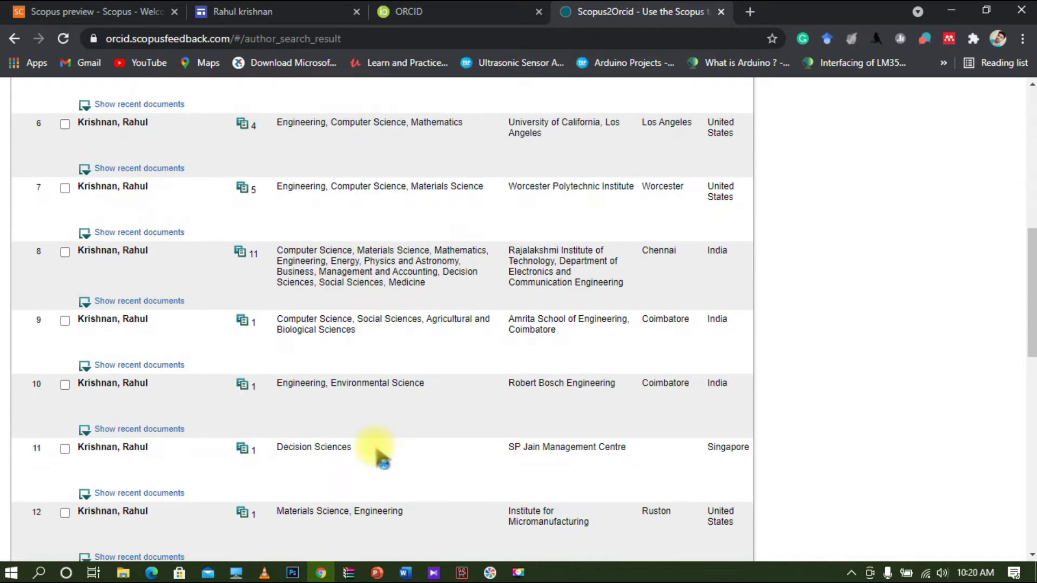
scroll(378, 456, down, 4)
scroll(378, 456, up, 12)
scroll(202, 230, up, 2)
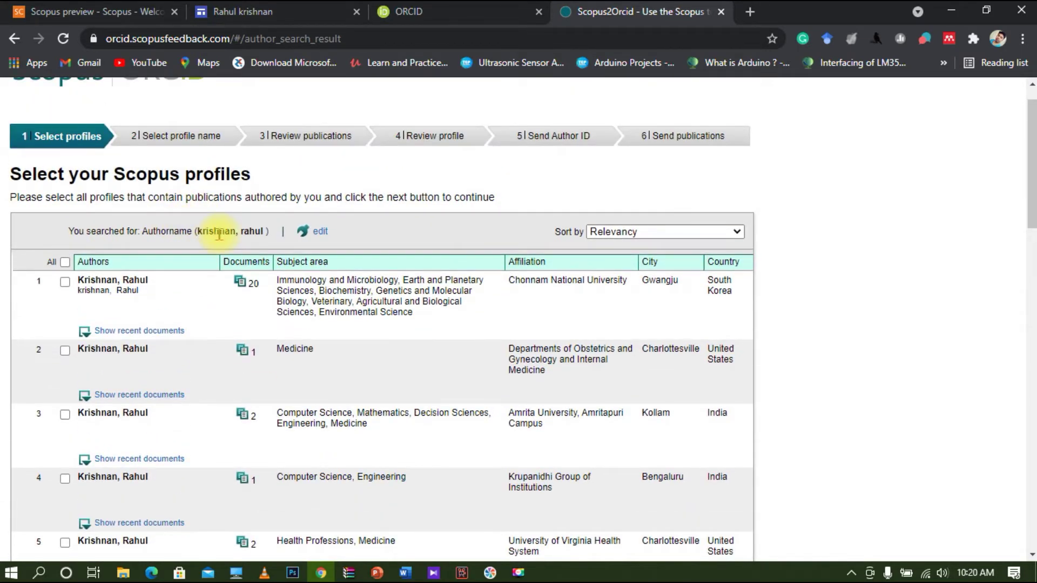
Open the author search query for editing, check the last and first name, and rerun the profile search
click(318, 237)
click(141, 312)
click(331, 310)
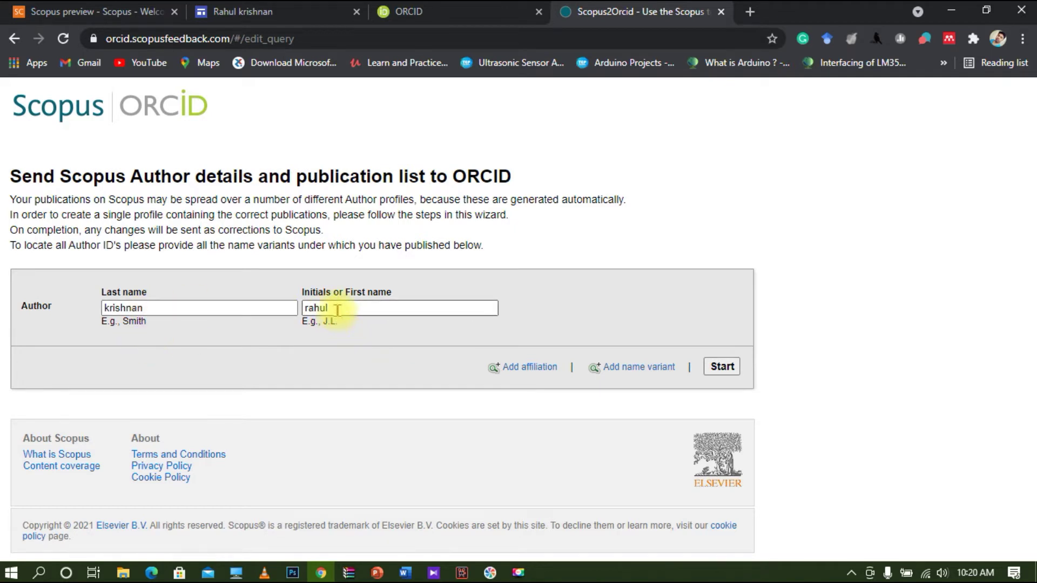
click(724, 370)
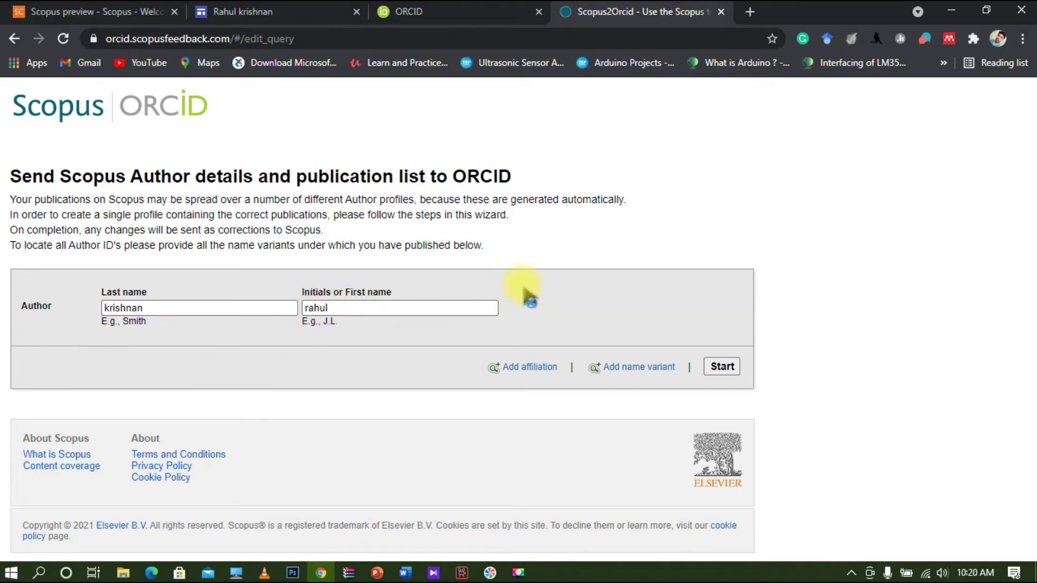
click(725, 367)
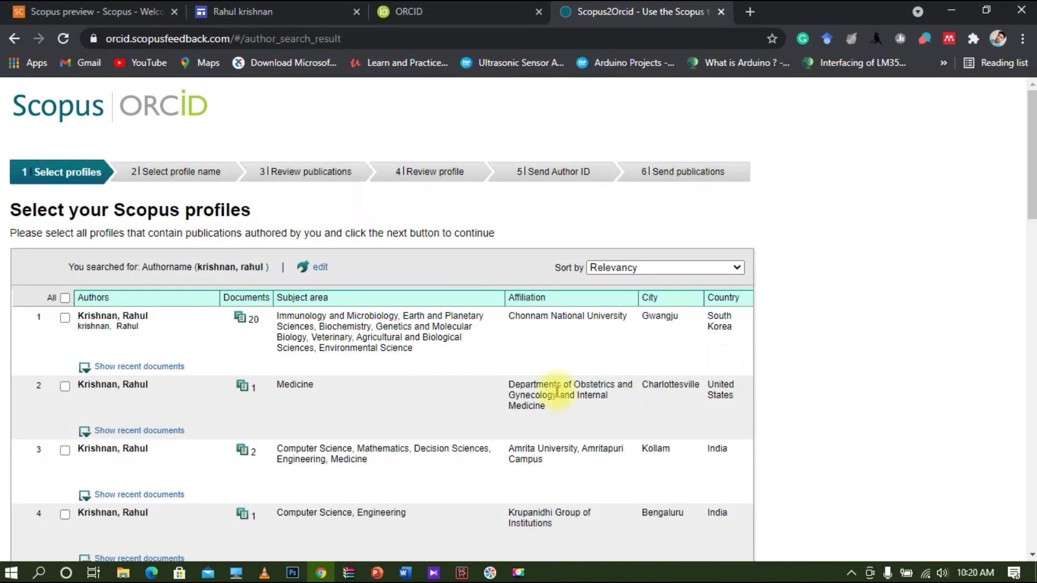
Select the author profile affiliated with Rajalakshmi Institute of Technology, Chennai, and accept the preselected preferred profile name
scroll(556, 390, down, 2)
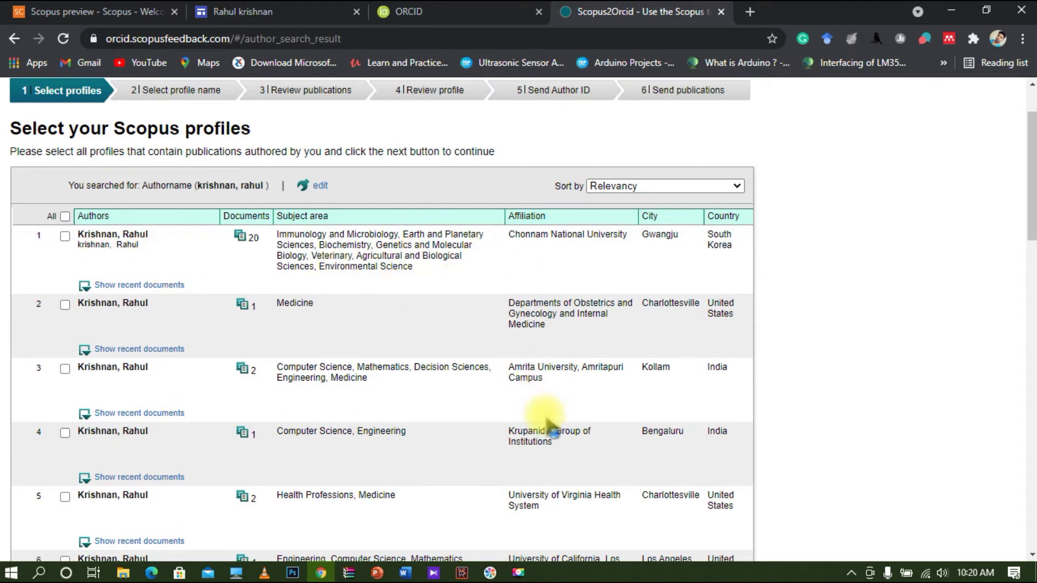
scroll(548, 424, down, 2)
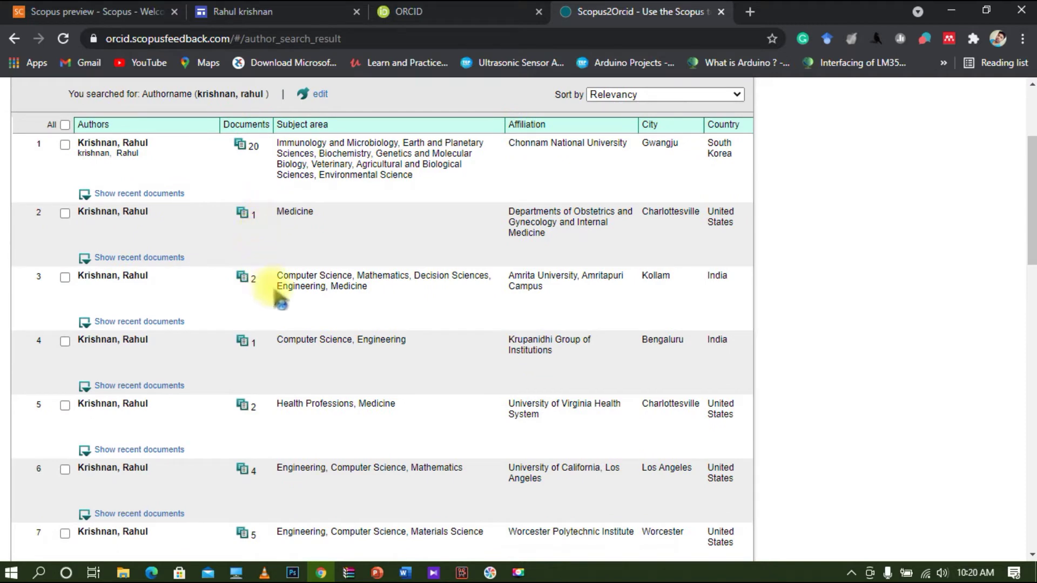
scroll(405, 301, down, 5)
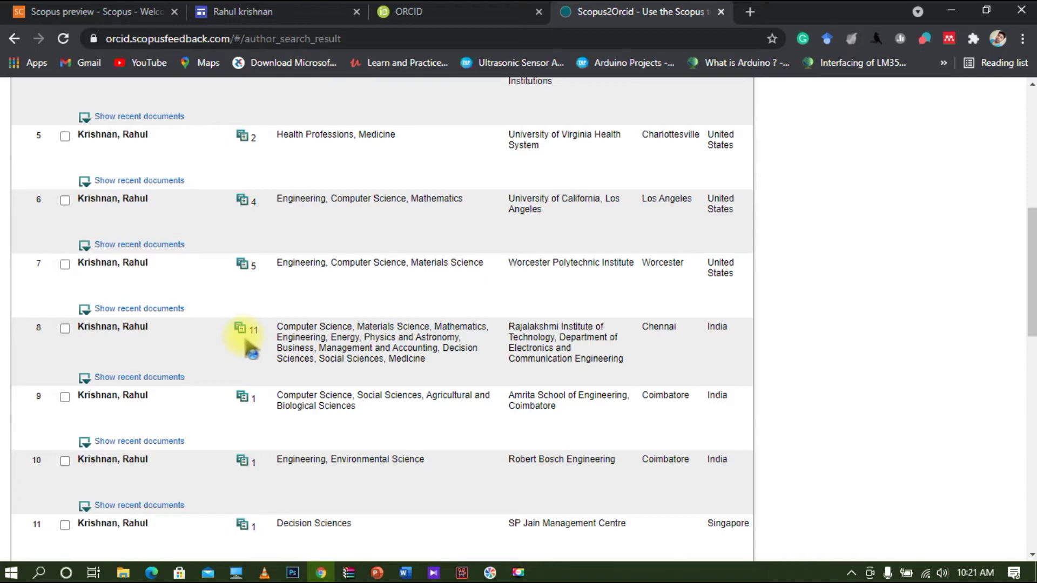
scroll(597, 367, down, 5)
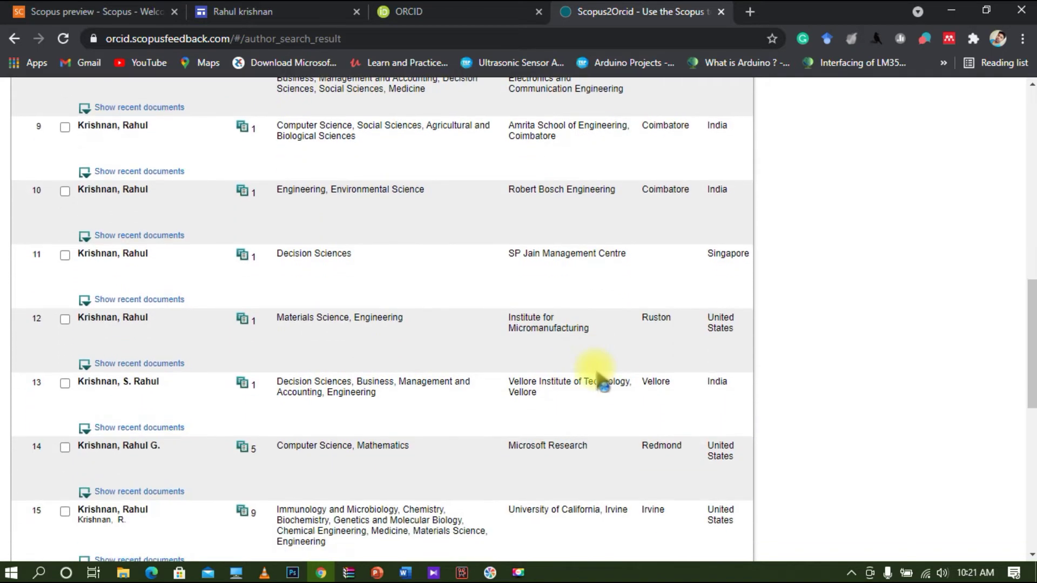
scroll(600, 380, down, 9)
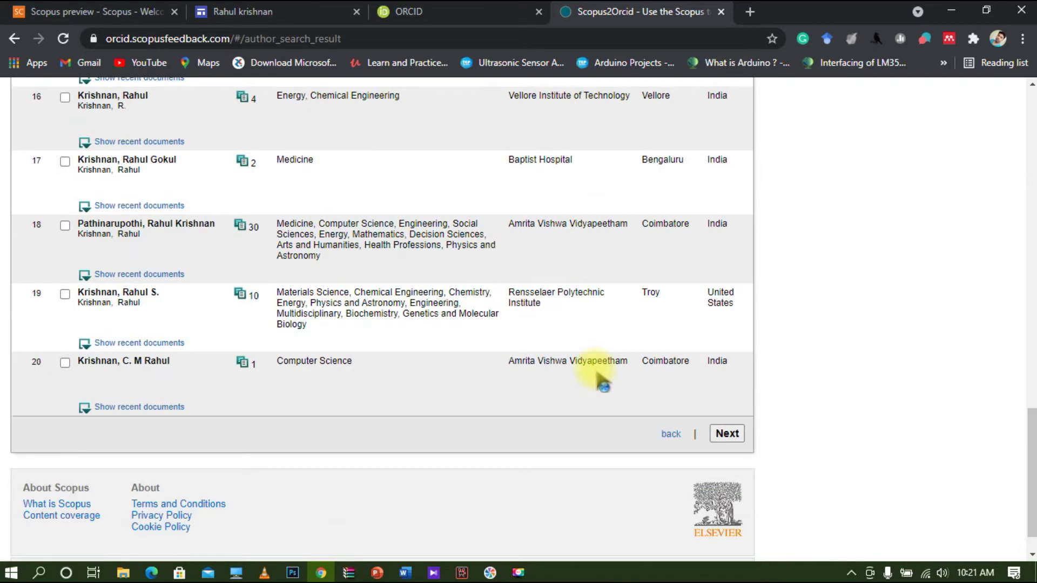
scroll(602, 382, up, 13)
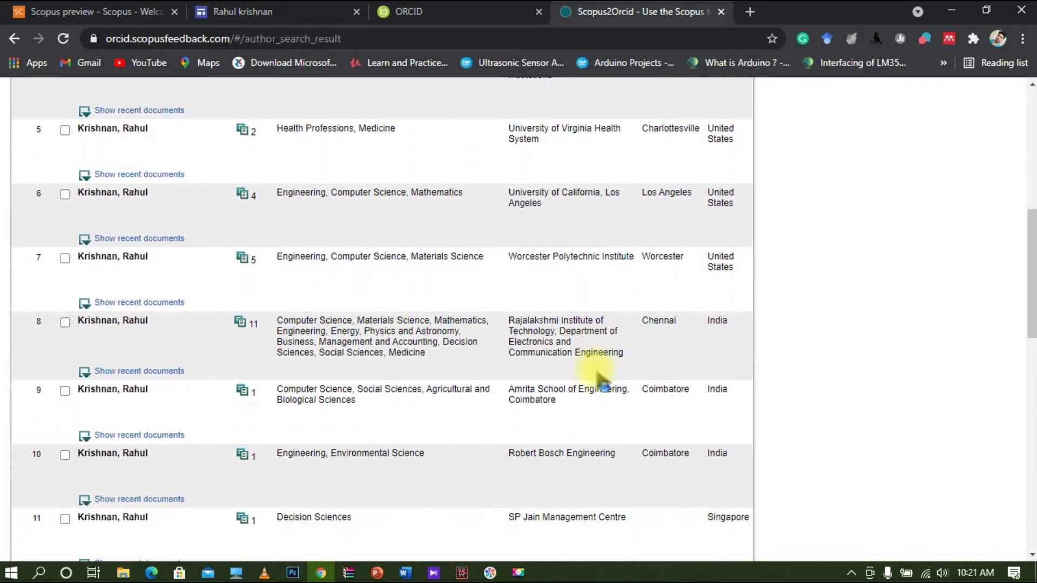
scroll(601, 378, down, 1)
click(65, 322)
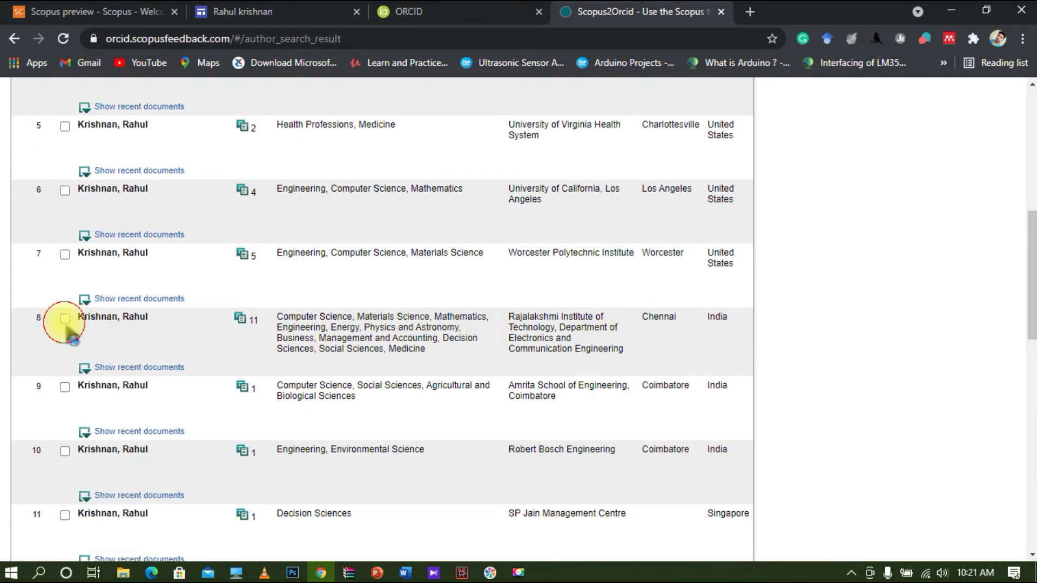
scroll(687, 446, down, 13)
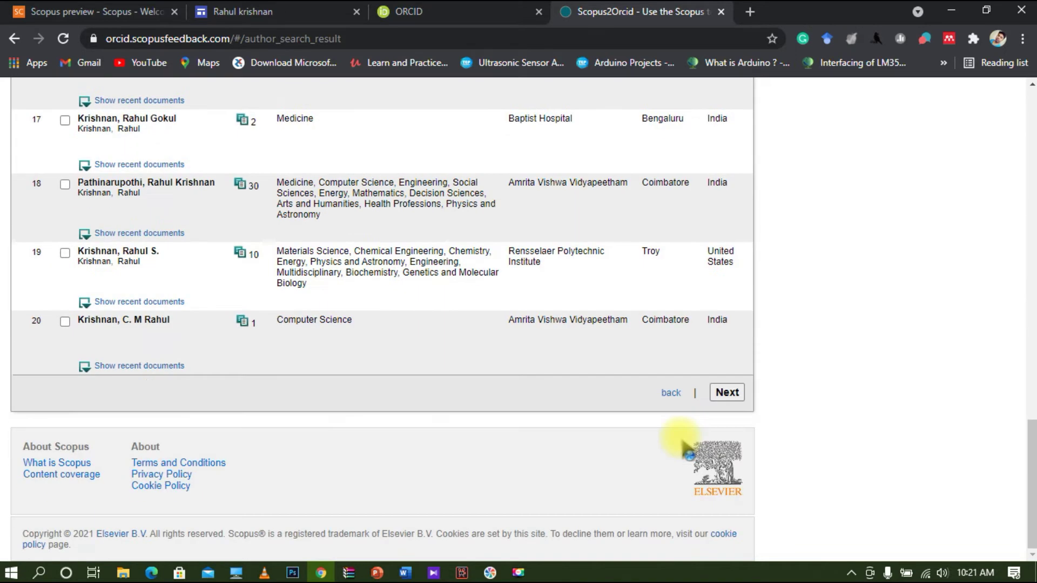
click(740, 398)
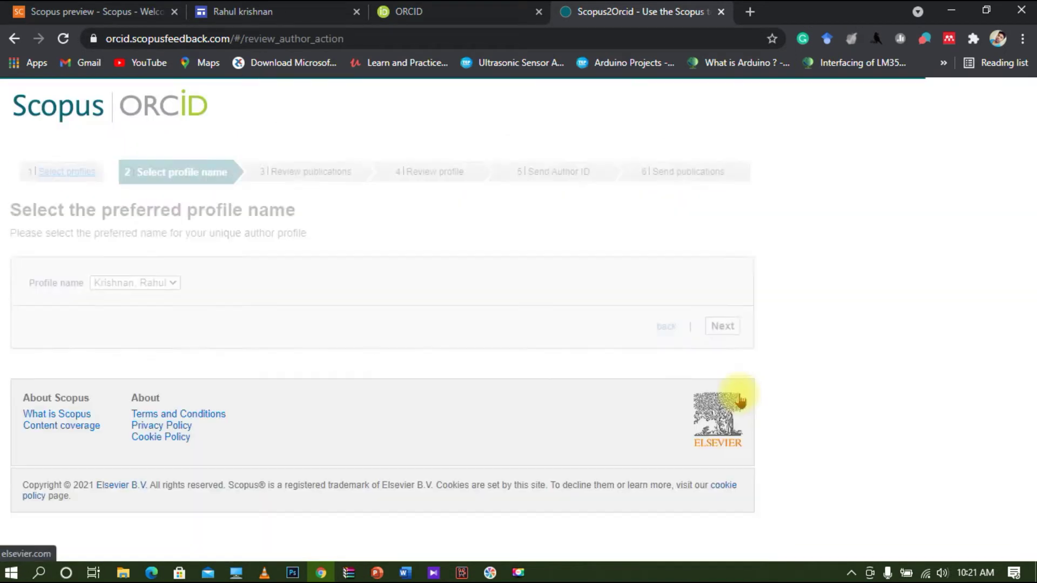
click(725, 327)
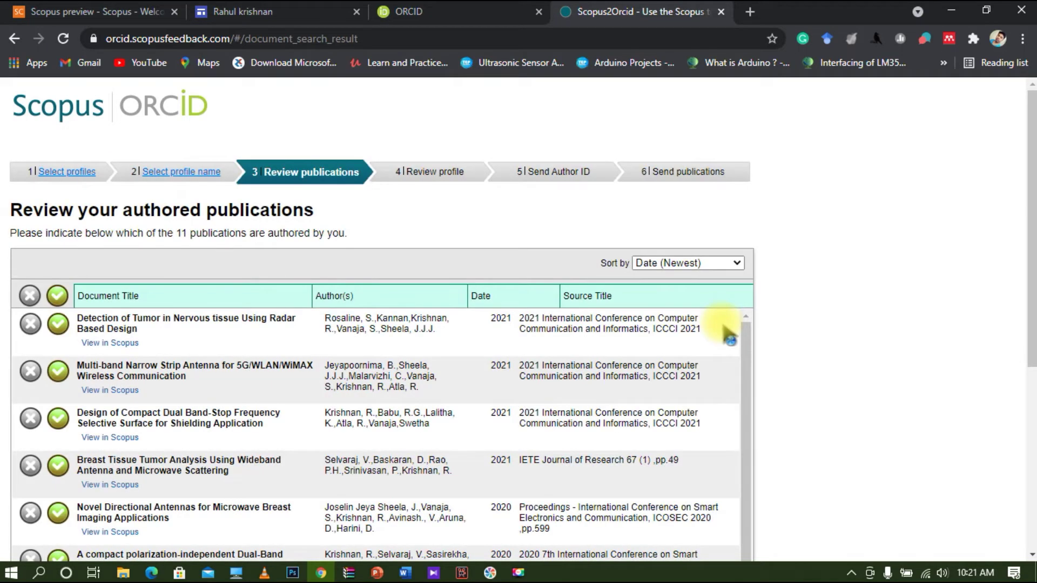
Examine the full list of publications attributed to the selected profile, checking titles, authors, dates and sources
scroll(601, 409, down, 3)
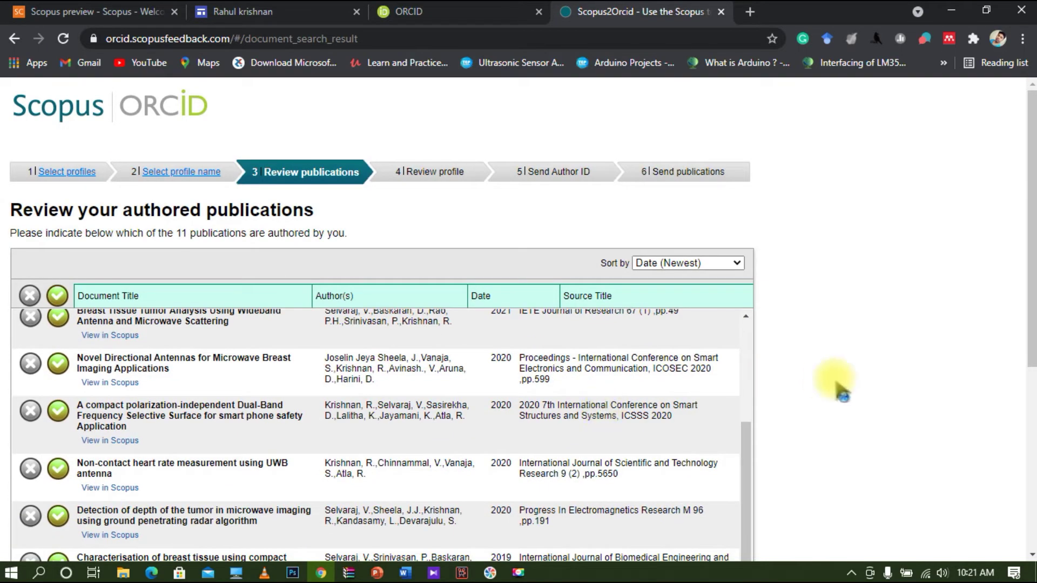
scroll(839, 386, down, 5)
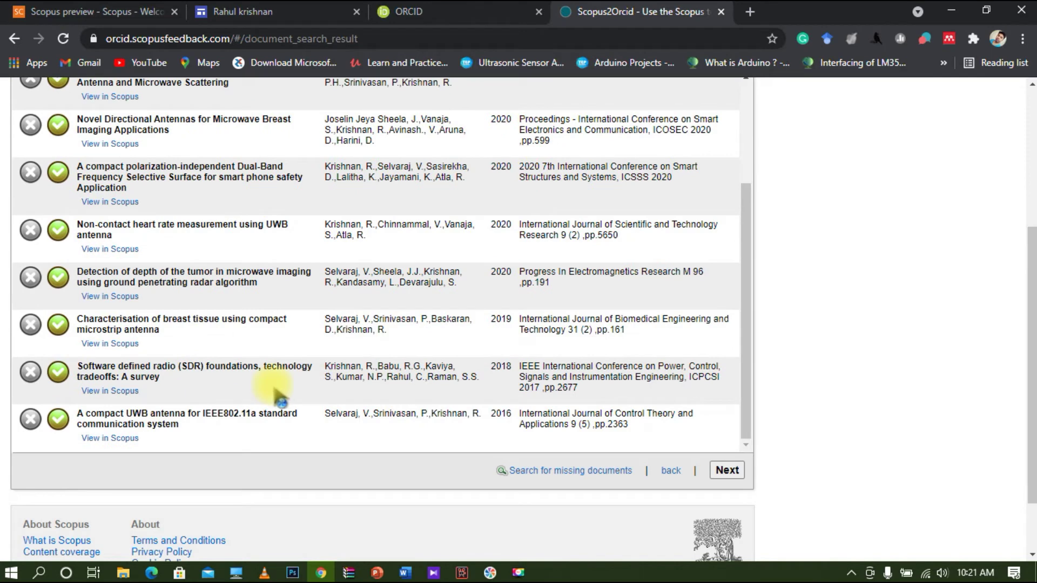
scroll(274, 392, up, 3)
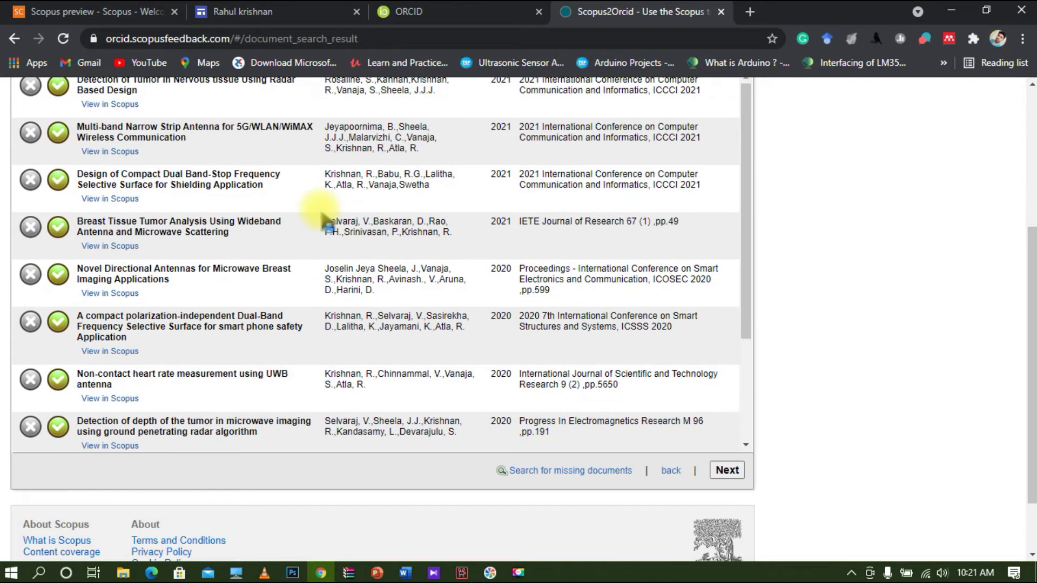
scroll(308, 206, up, 2)
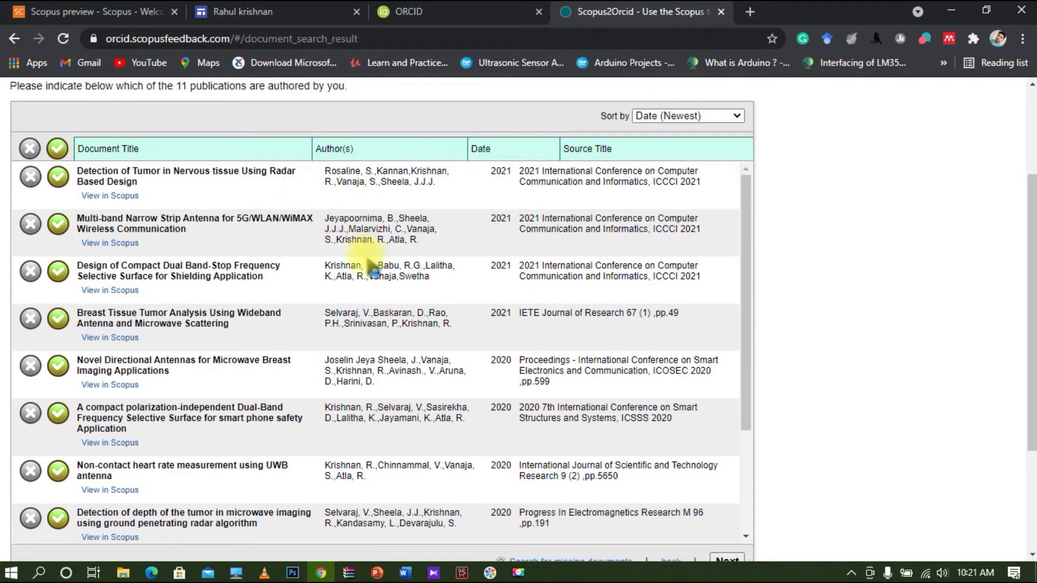
scroll(373, 265, down, 3)
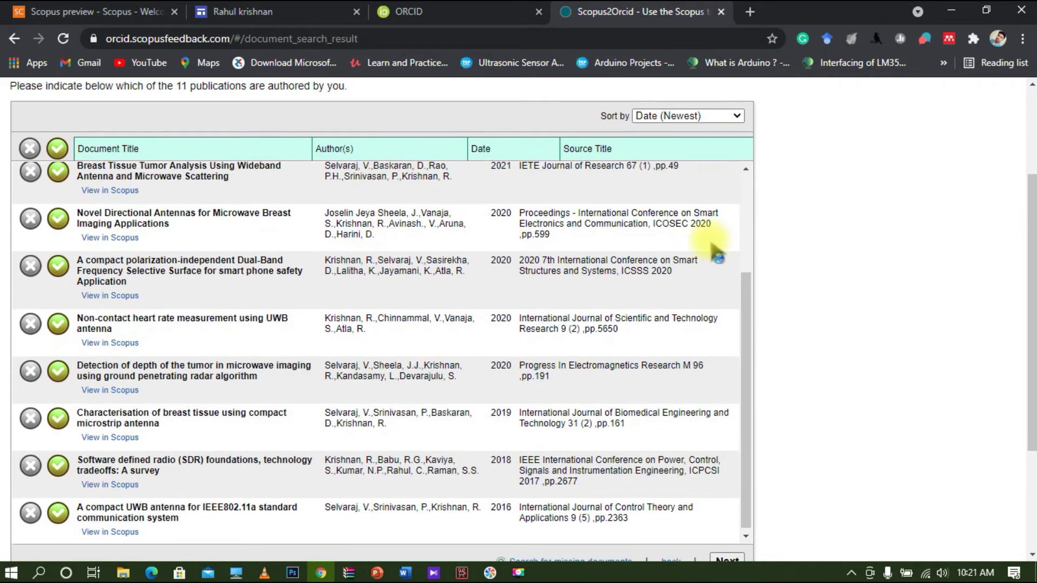
scroll(883, 284, down, 1)
scroll(886, 288, down, 2)
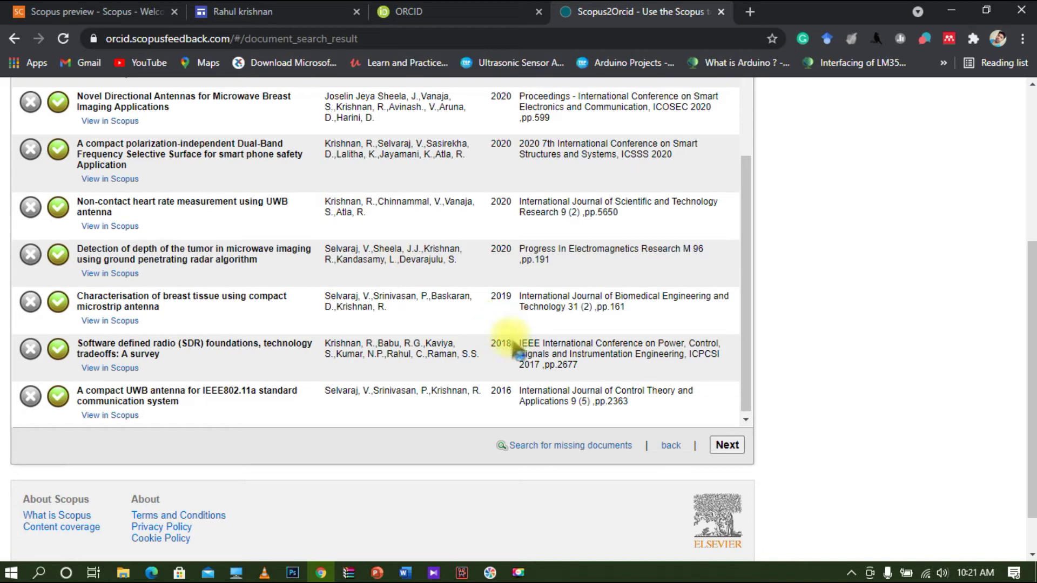
View the form for searching missing documents, close it, and check the publication list again
click(566, 446)
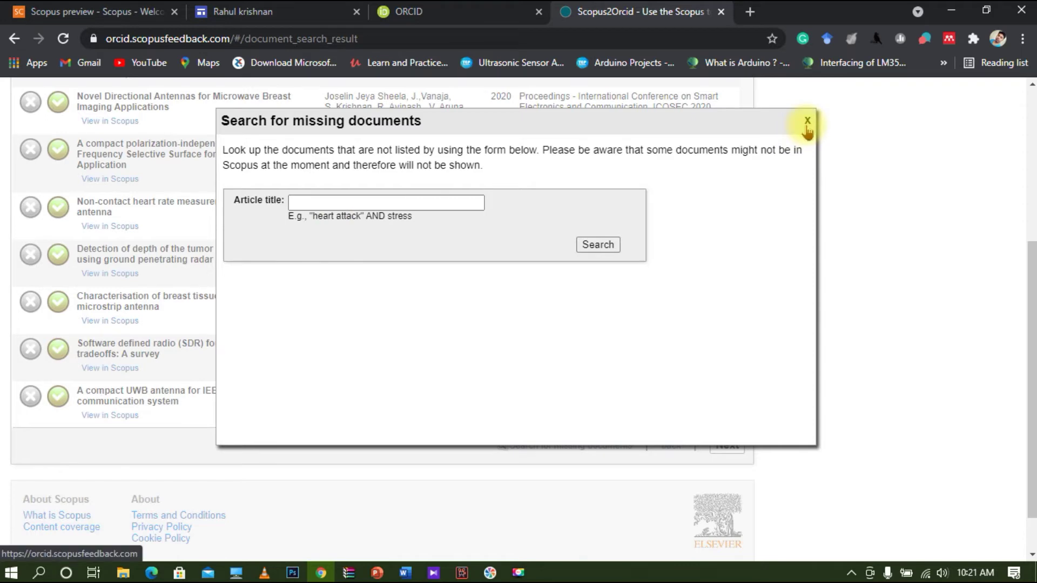
click(808, 122)
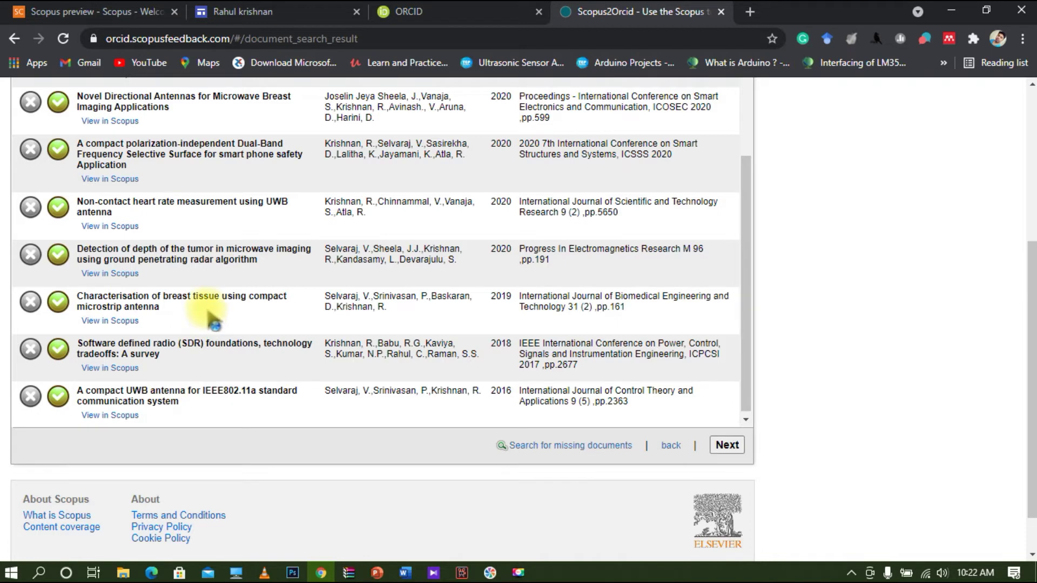
scroll(208, 313, up, 1)
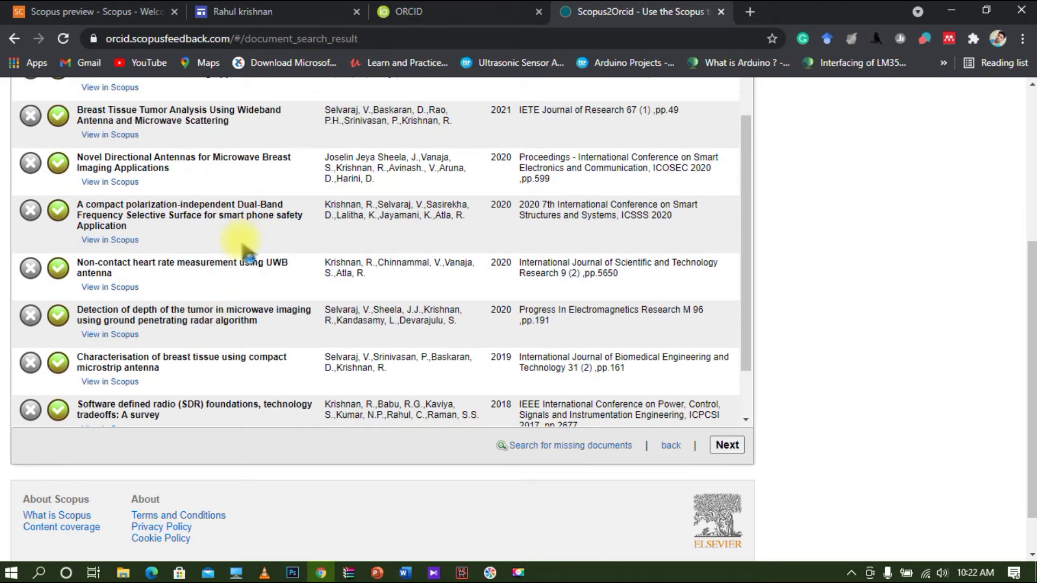
scroll(245, 247, up, 1)
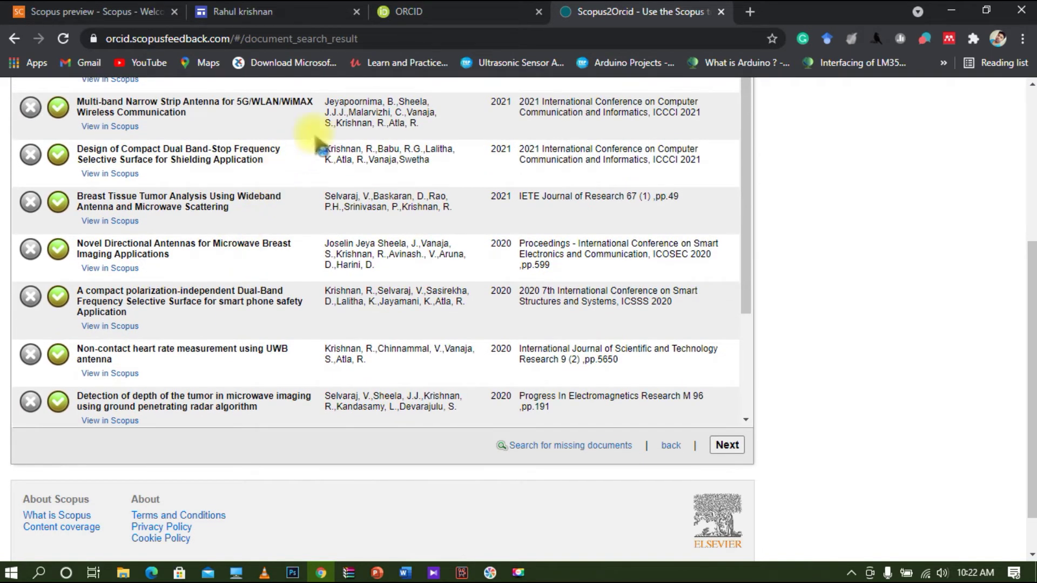
scroll(320, 146, up, 1)
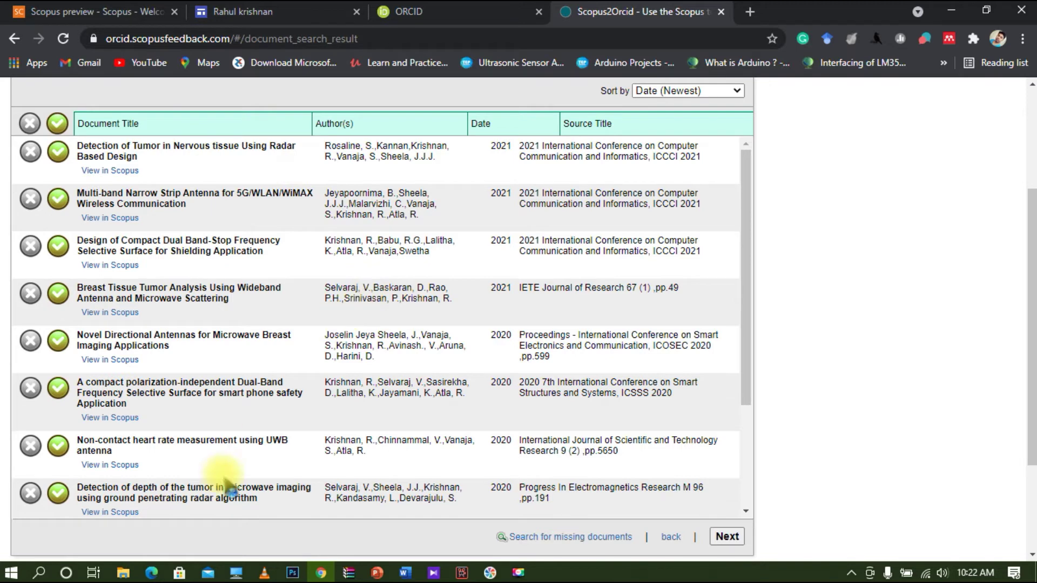
Switch to File Explorer, open materials today survey.pdf from certificate\published on the RESEARCH (D:) drive, and close the game pop-up window
click(123, 572)
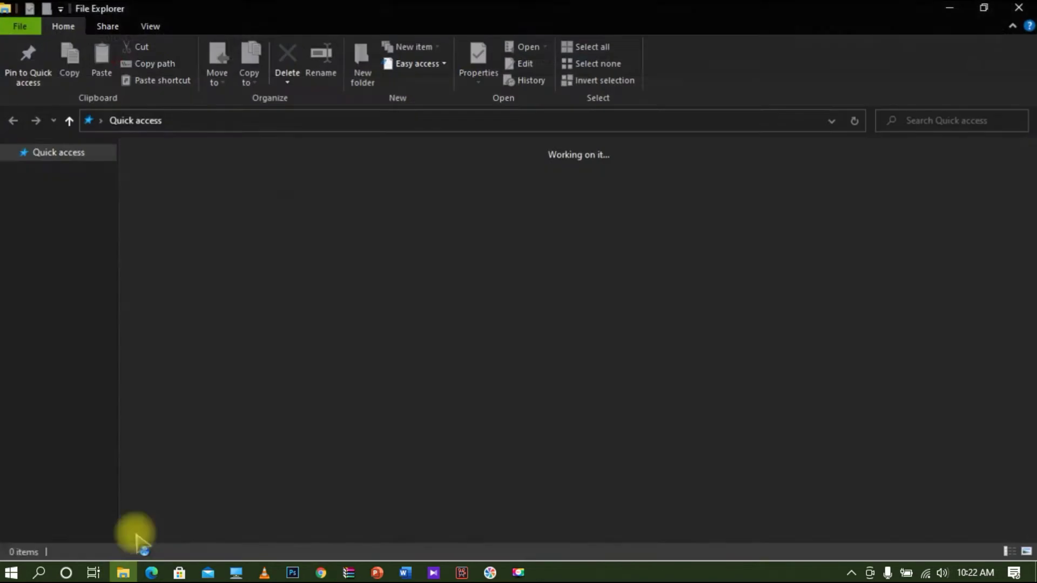
click(93, 420)
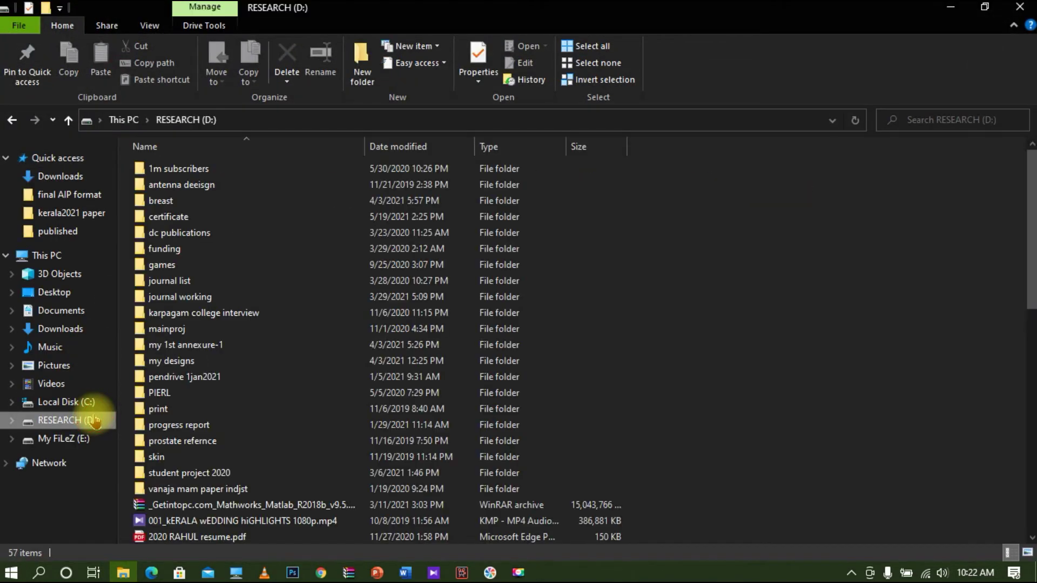
click(210, 219)
double_click(210, 221)
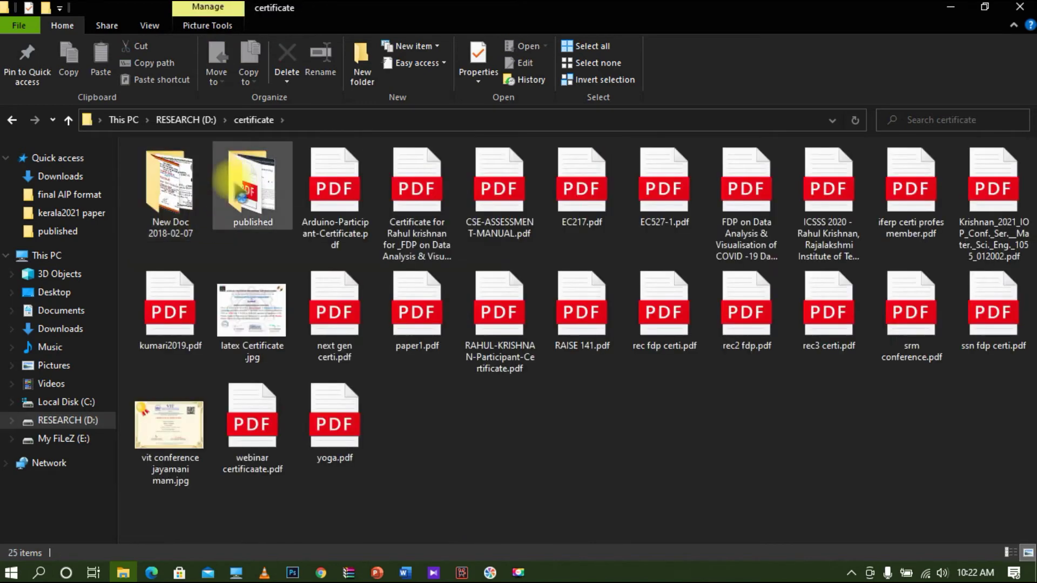
double_click(249, 202)
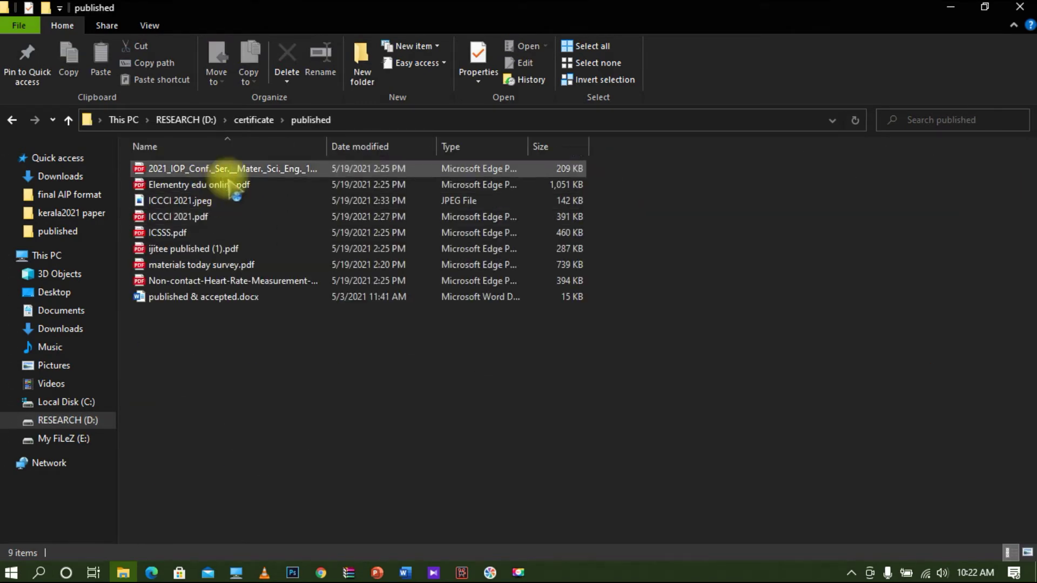
click(252, 266)
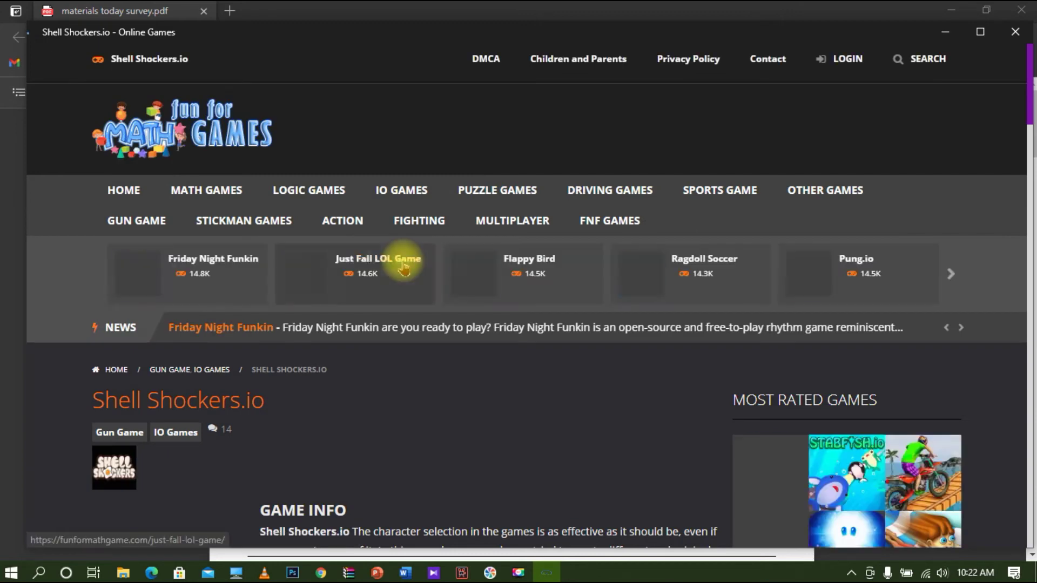
click(644, 218)
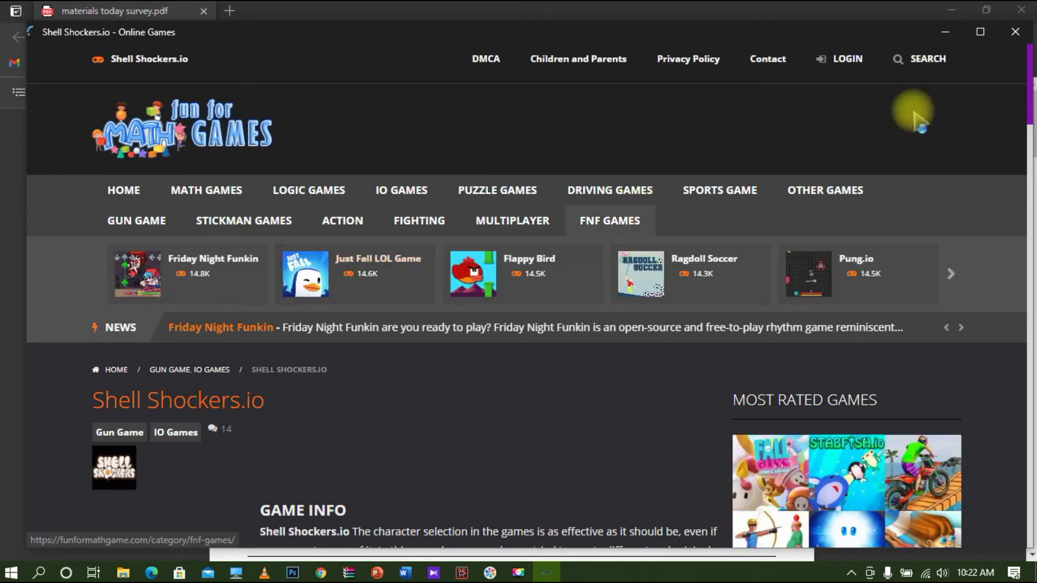
click(1015, 32)
Open the paper's ScienceDirect page through its DOI link and select the full title, "Survey on compact dual – Band stop frequency selective surface for shielding application"
scroll(574, 301, down, 3)
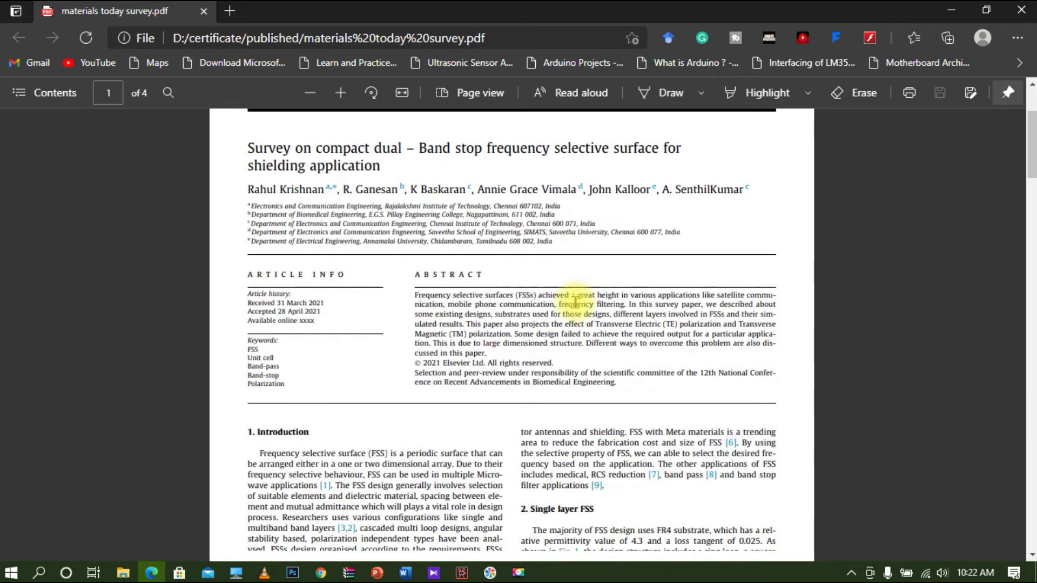
scroll(574, 302, down, 4)
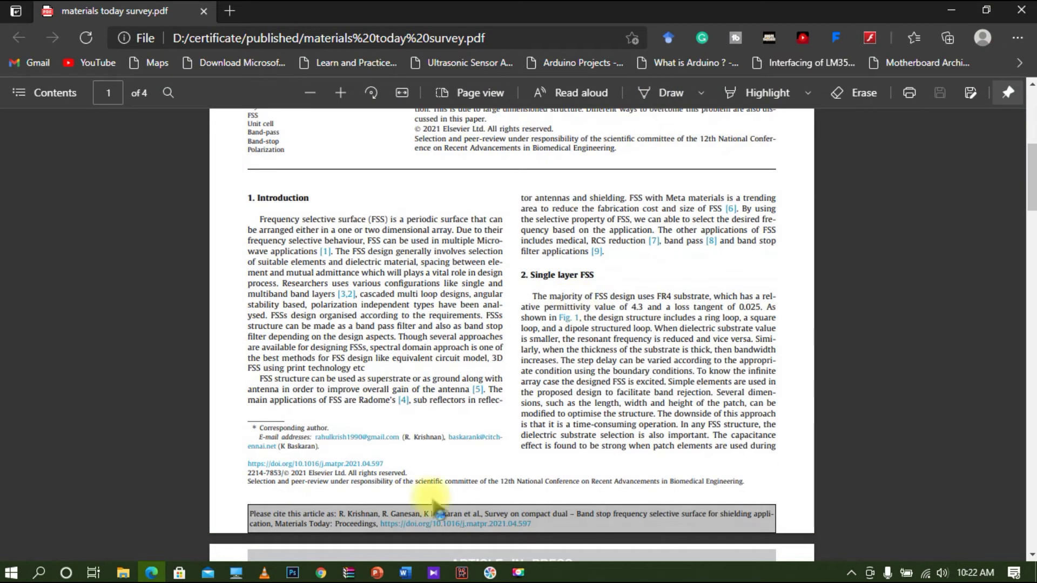
click(446, 525)
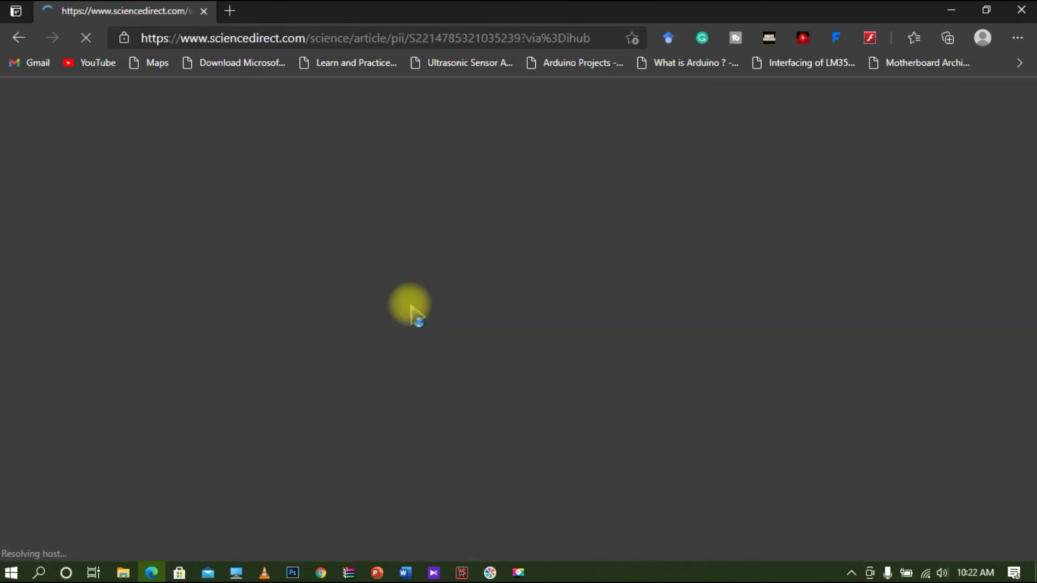
scroll(411, 305, down, 1)
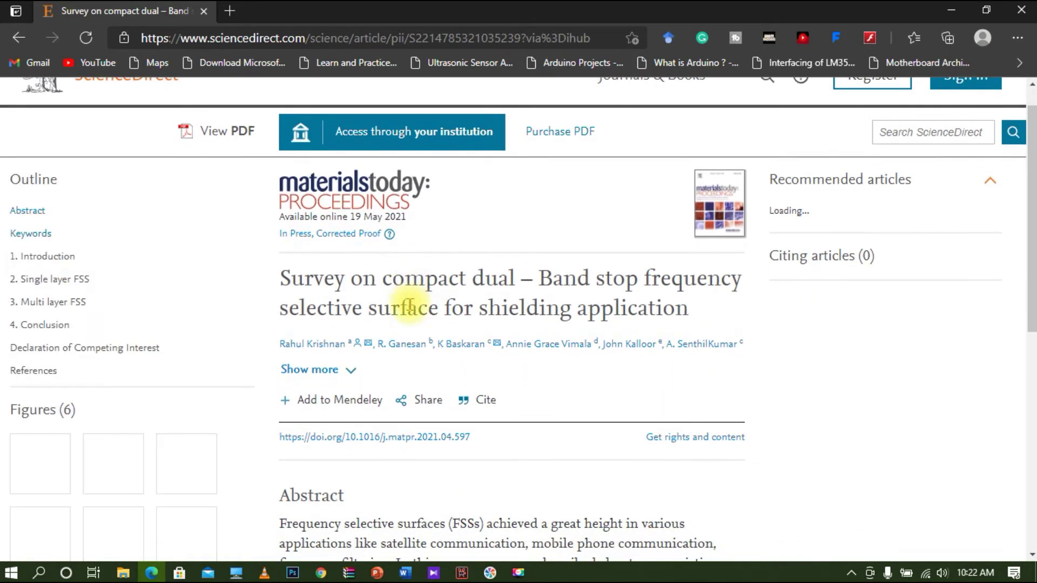
drag(685, 307, 283, 284)
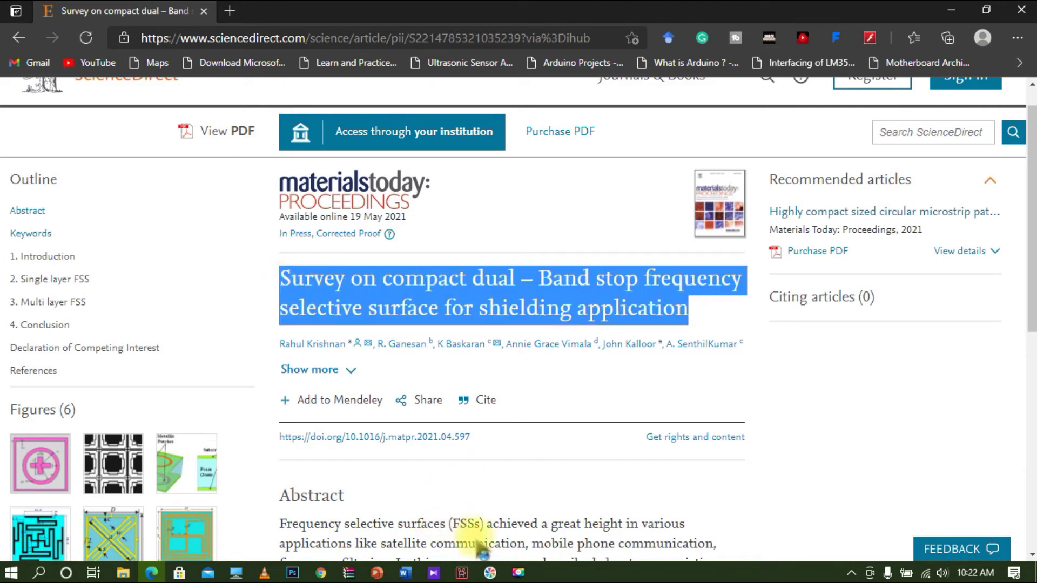
Switch to the Scopus to ORCID wizard, search missing documents for the copied title, "Survey on compact dual – Band stop frequency selective surface for shielding application", and close the form
click(321, 572)
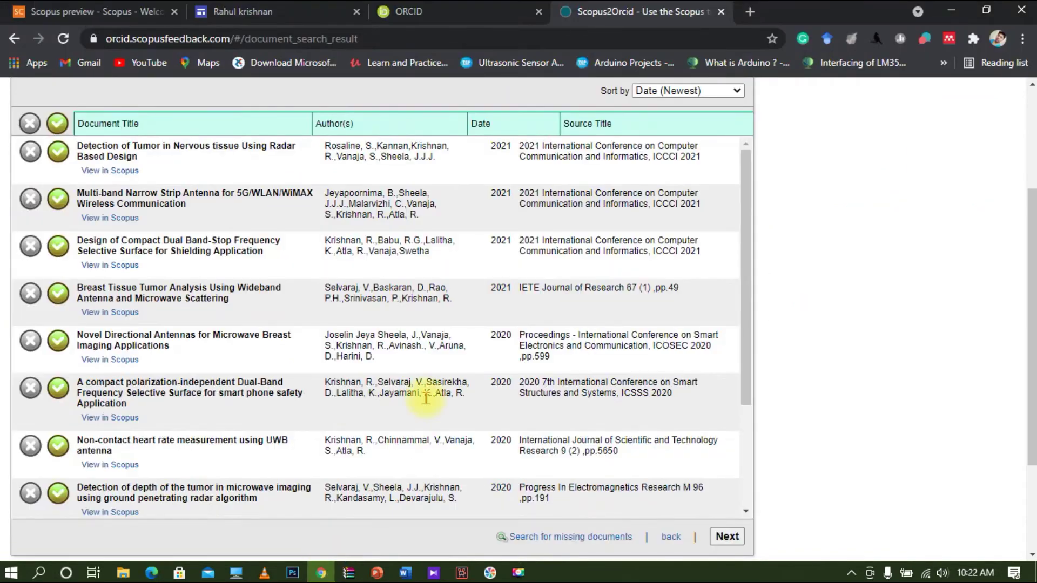
scroll(473, 302, down, 3)
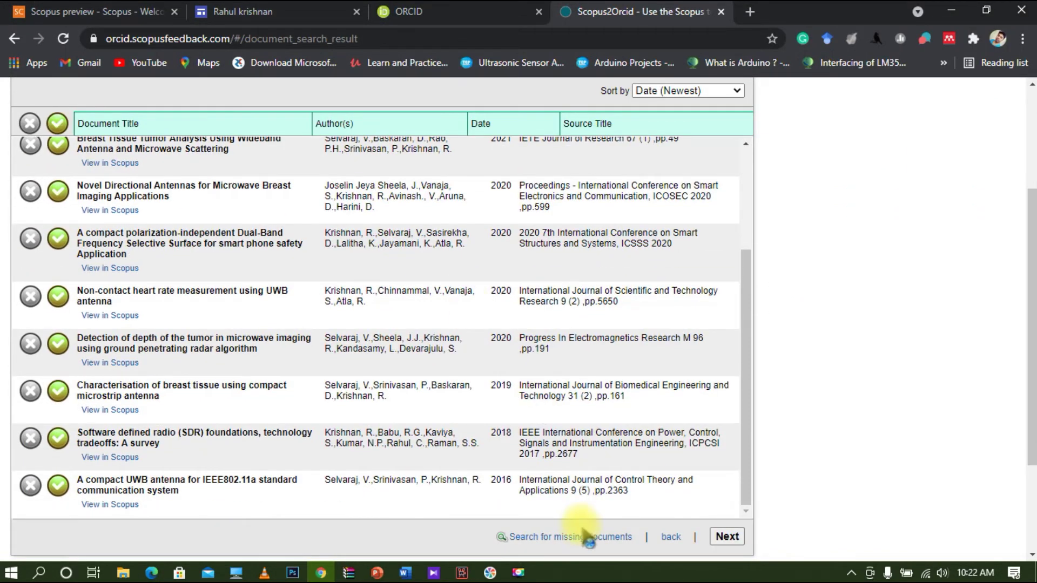
click(579, 537)
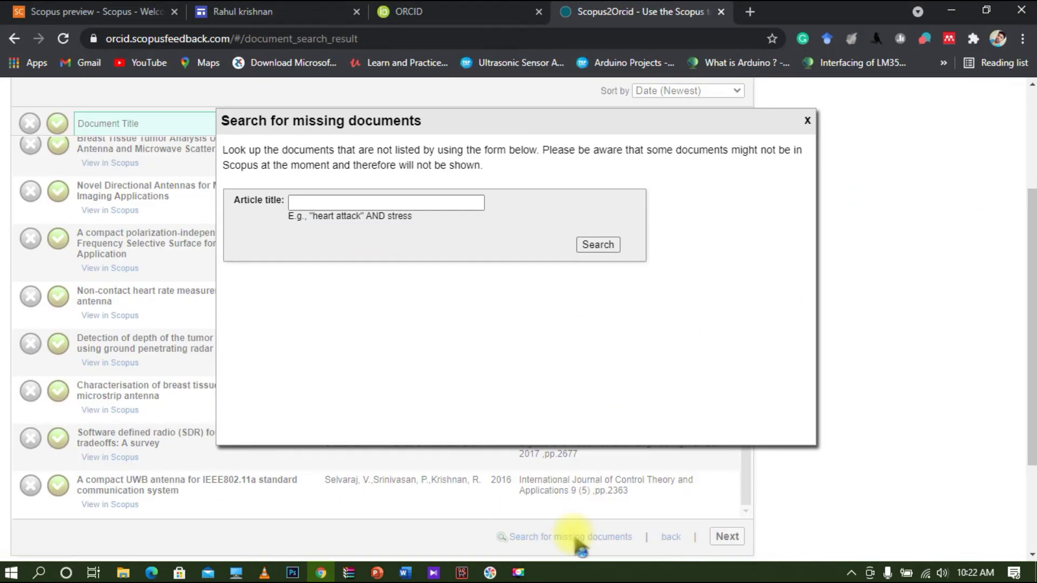
click(393, 208)
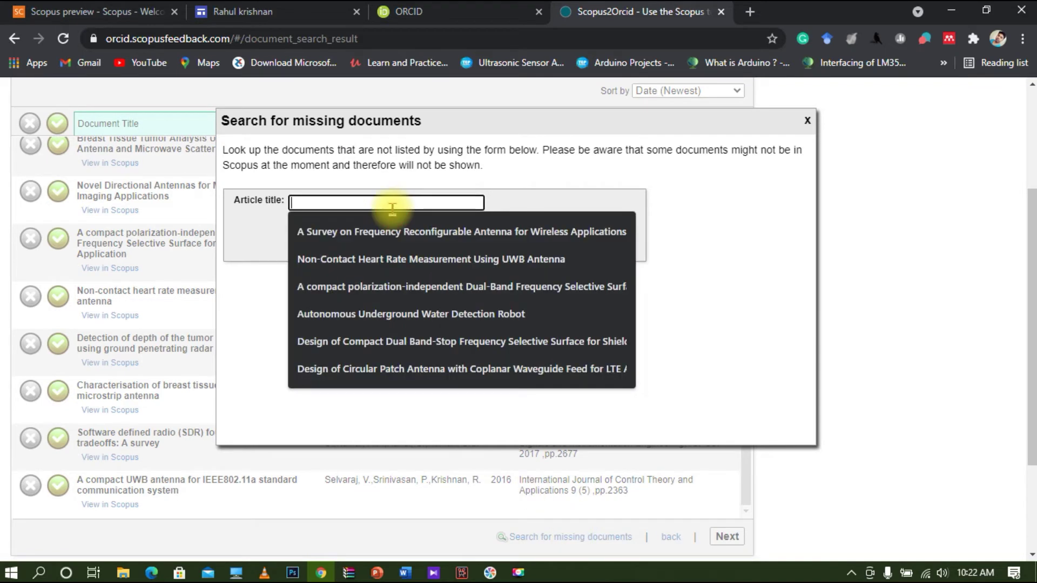
key(ctrl+v)
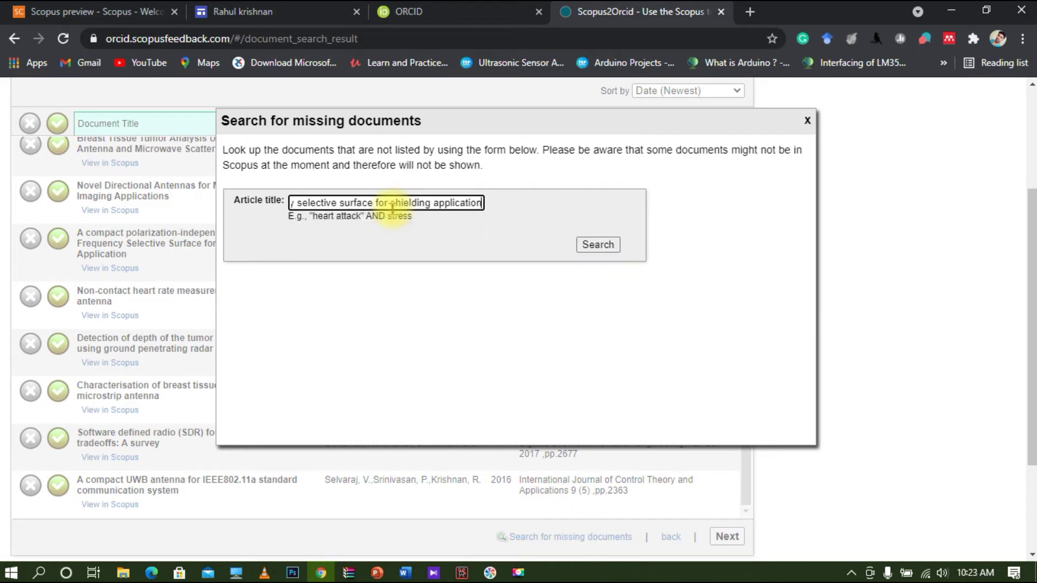
click(591, 241)
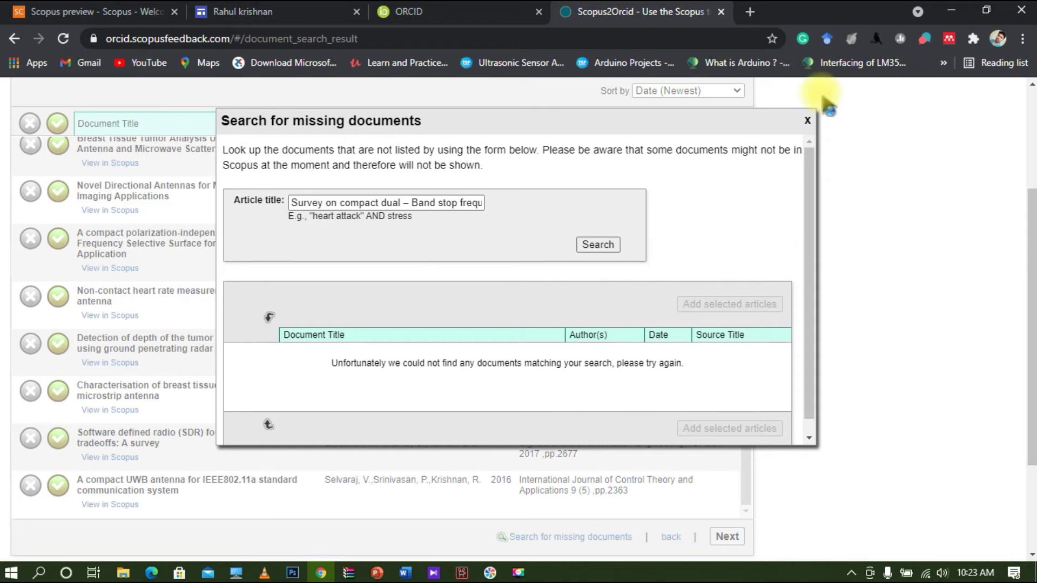
click(807, 120)
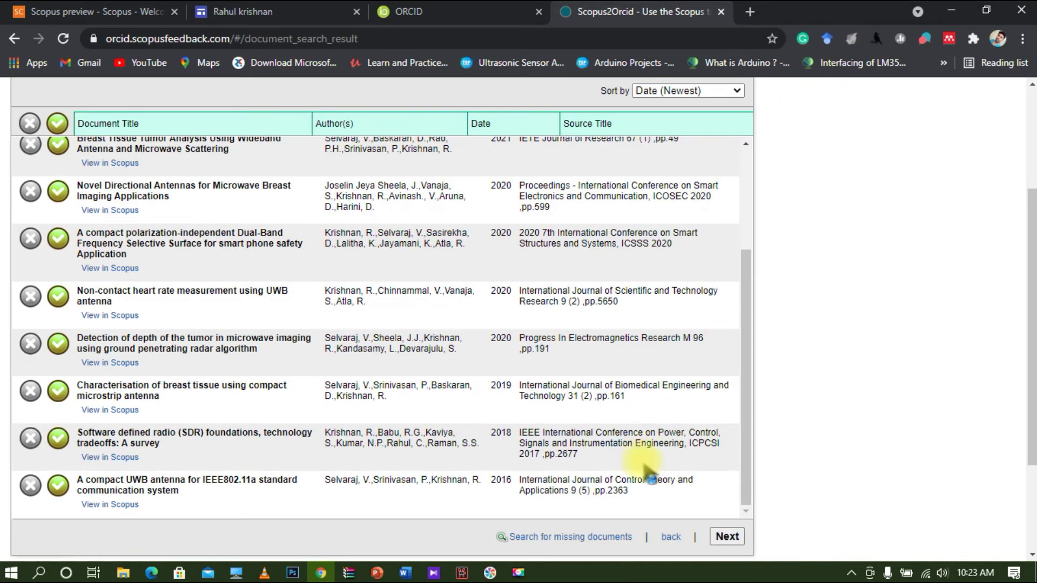
Send the reviewed Scopus publication list to ORCID and return to the ORCID record
scroll(559, 455, down, 2)
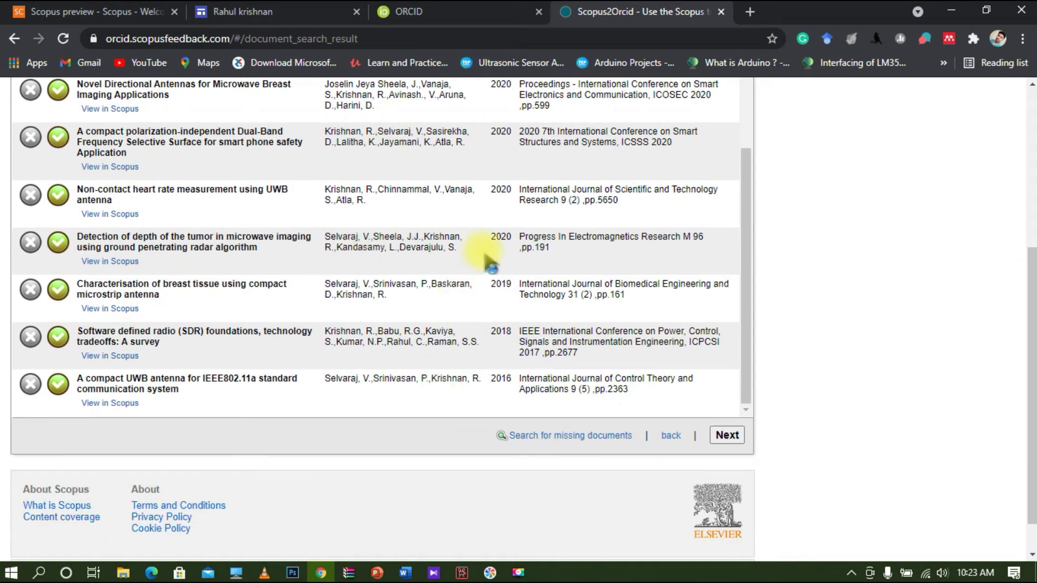
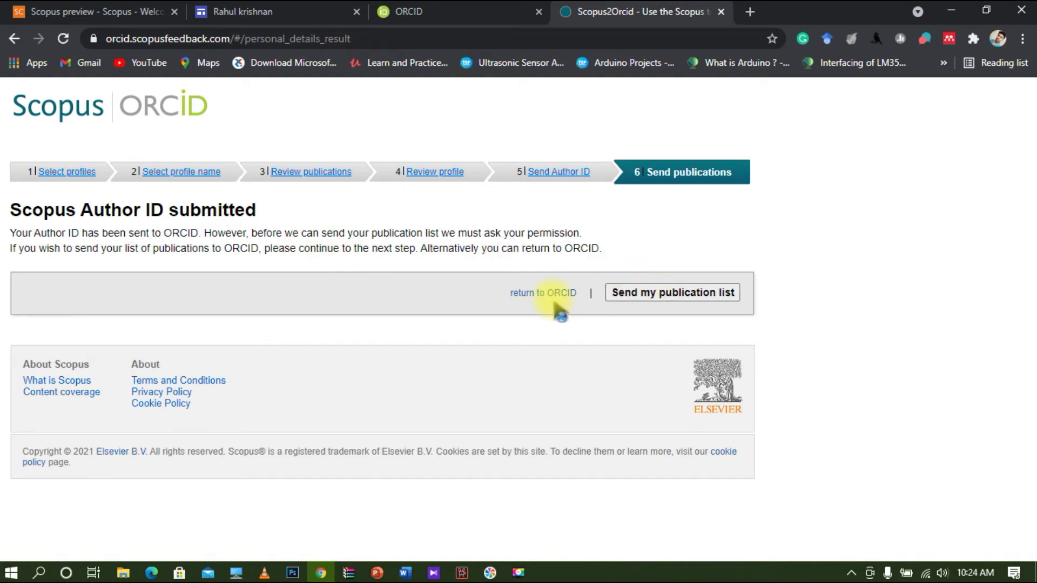
click(674, 301)
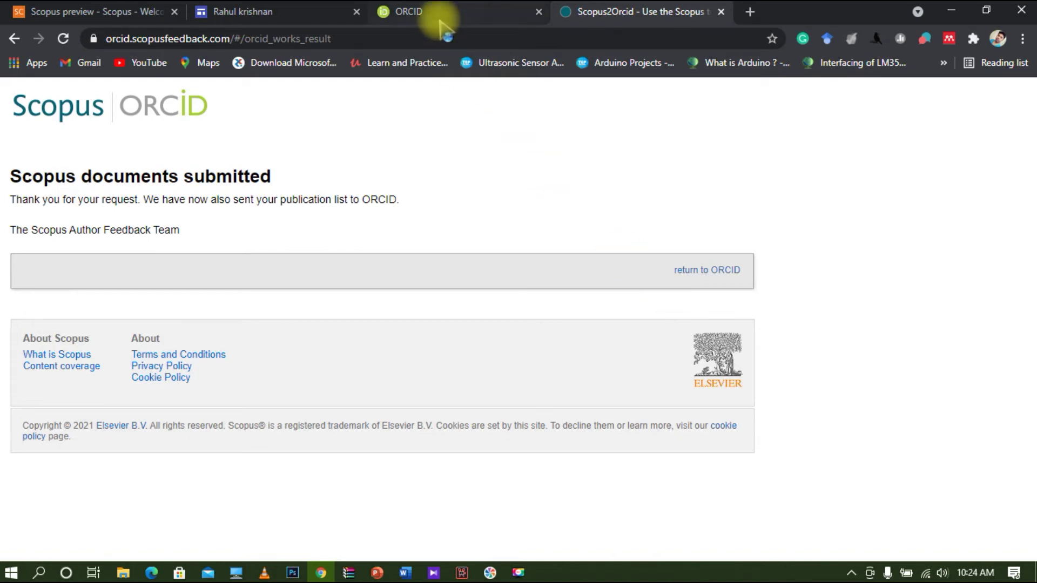
click(689, 273)
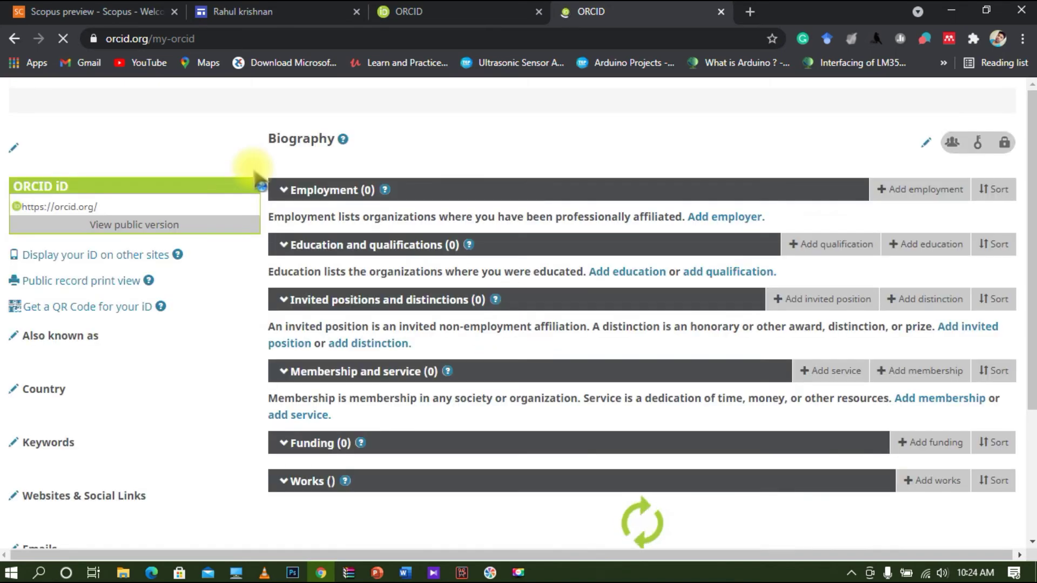
Examine the works imported into the ORCID record, checking their titles, journals, years and DOIs
scroll(473, 317, down, 1)
scroll(262, 474, down, 2)
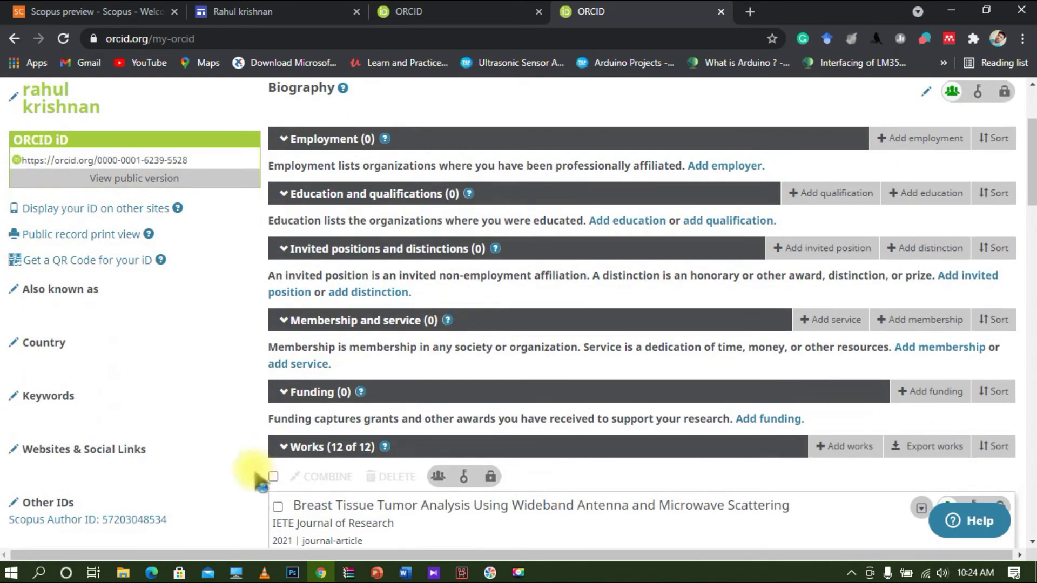
scroll(261, 481, down, 2)
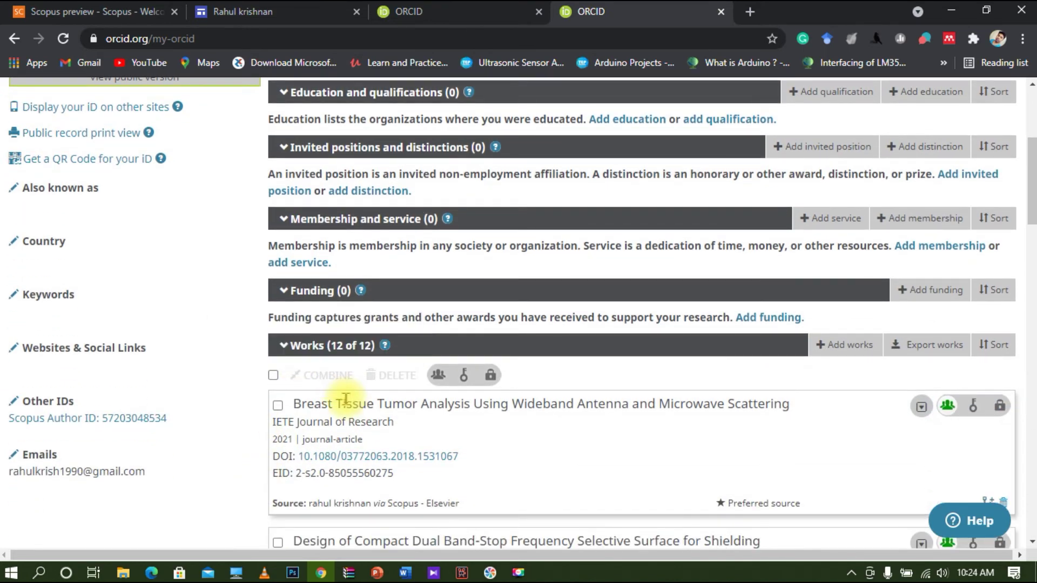
scroll(403, 424, down, 1)
scroll(594, 346, down, 7)
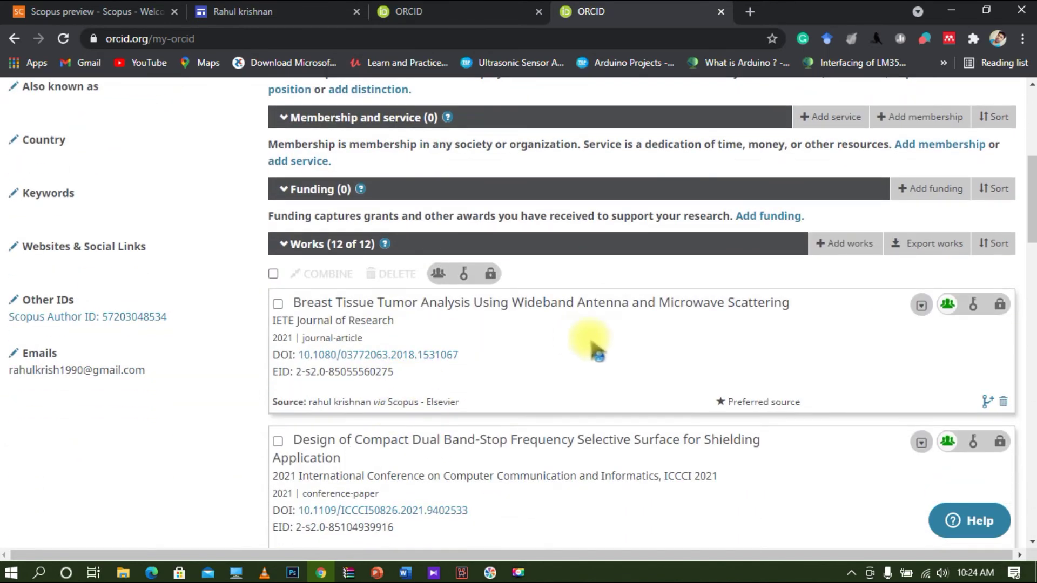
scroll(594, 348, down, 3)
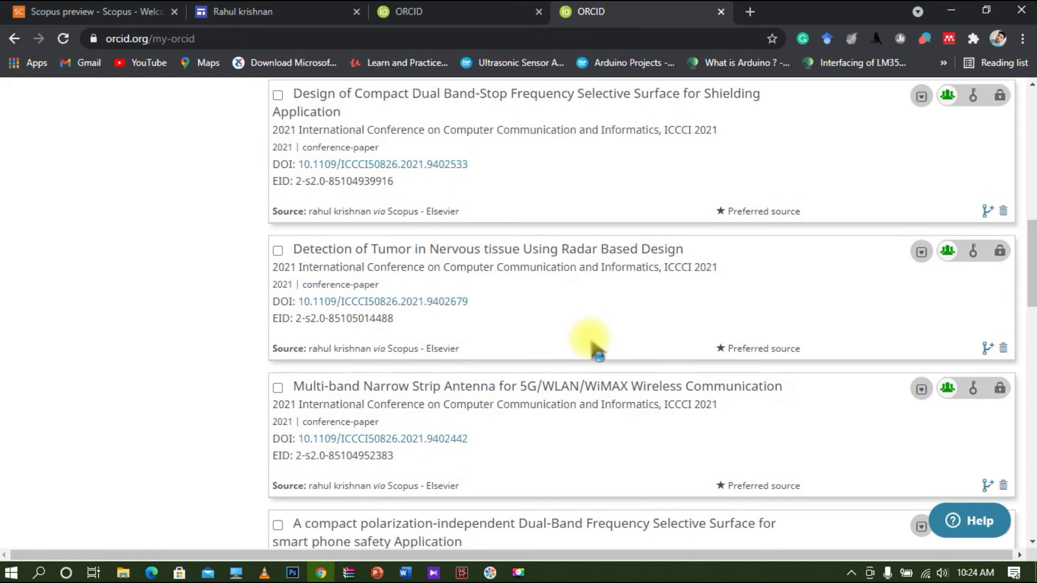
scroll(594, 348, down, 3)
scroll(594, 349, down, 6)
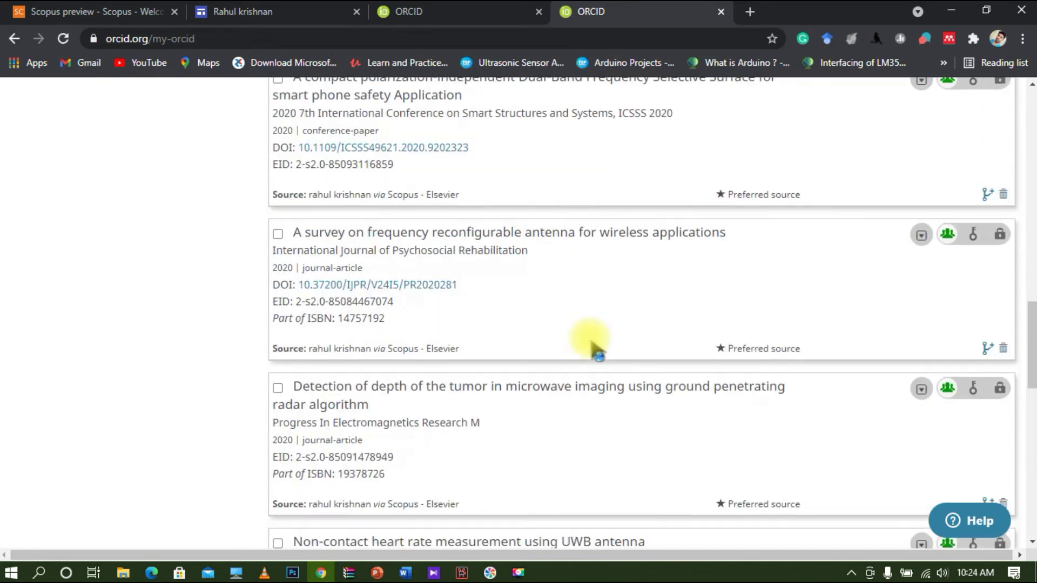
scroll(591, 345, down, 6)
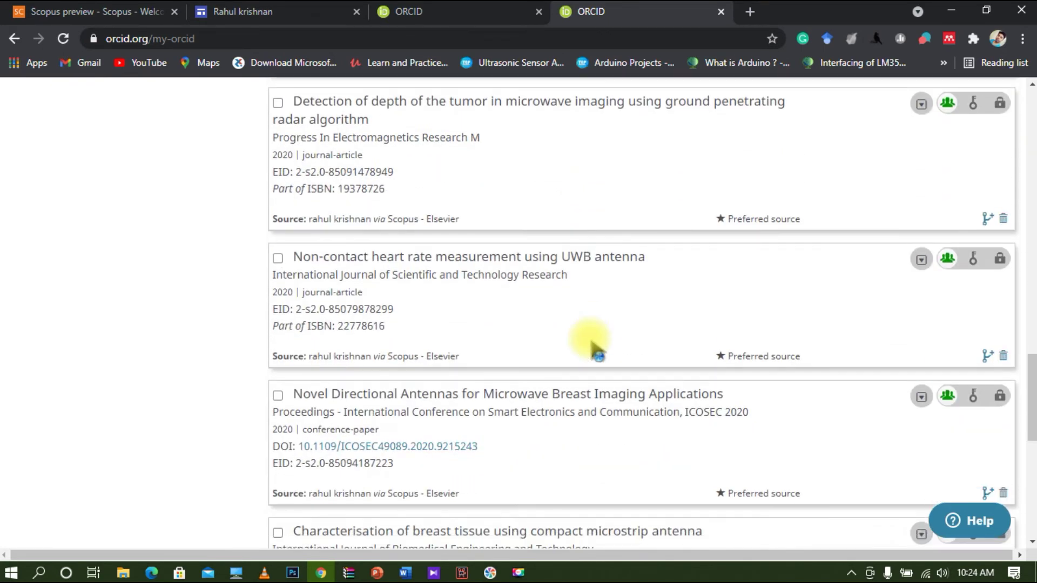
scroll(590, 339, down, 4)
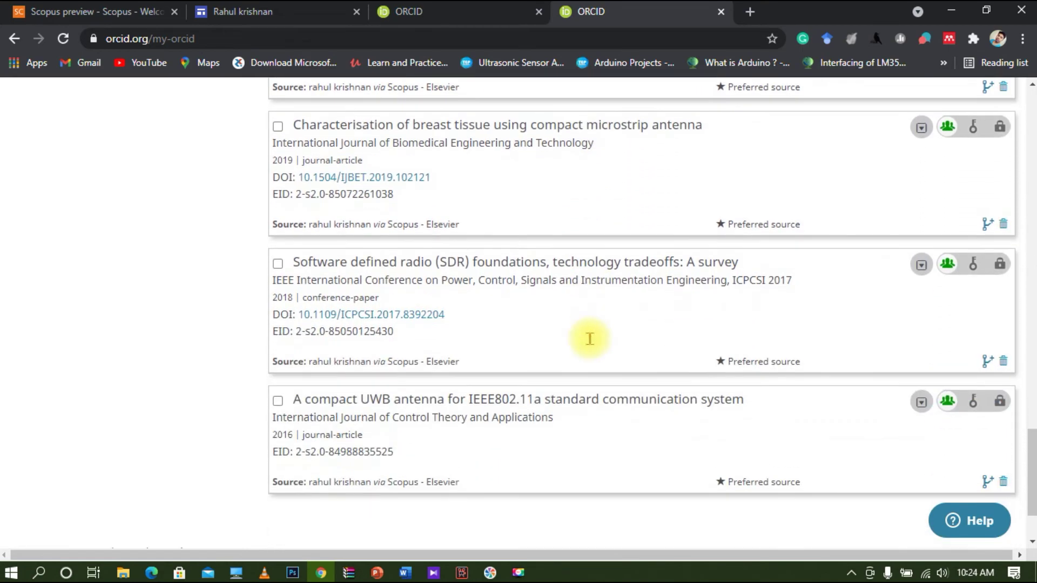
scroll(590, 339, up, 12)
scroll(590, 338, up, 8)
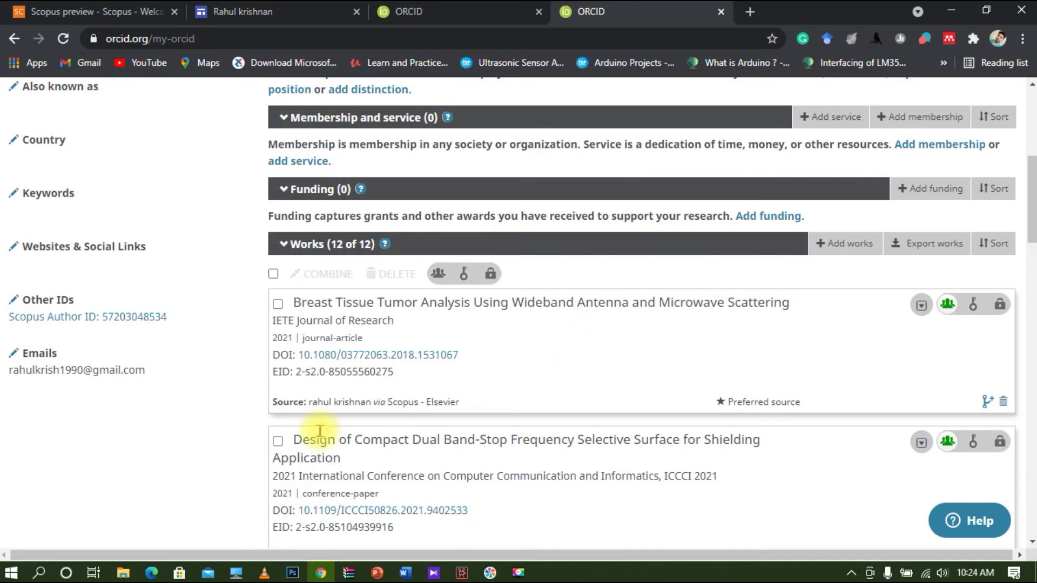
Go through the ORCID works list again down to the oldest entry, and return to the record's overview
scroll(302, 432, down, 6)
scroll(327, 440, down, 2)
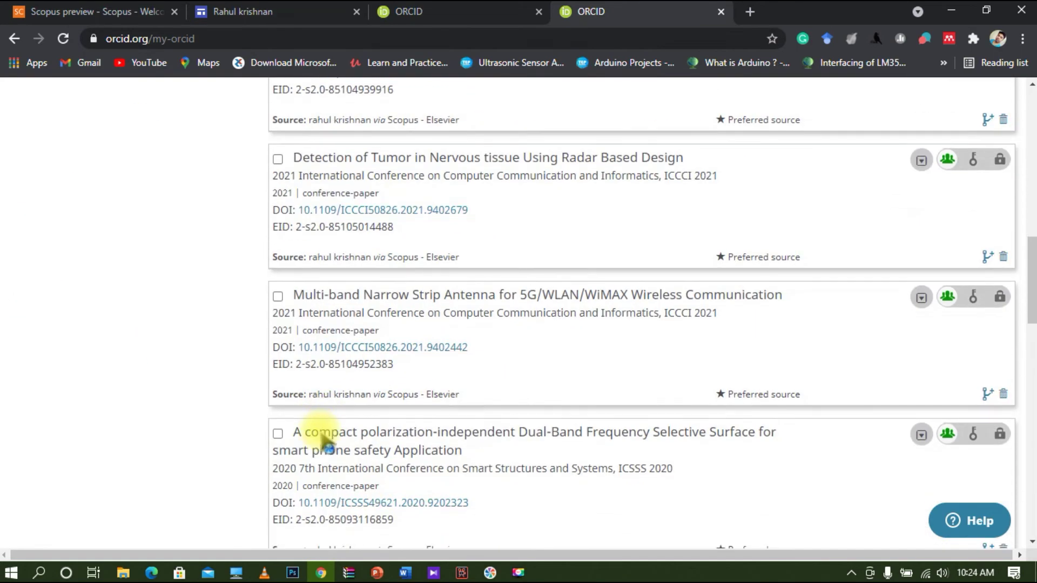
scroll(327, 441, down, 2)
scroll(326, 440, down, 8)
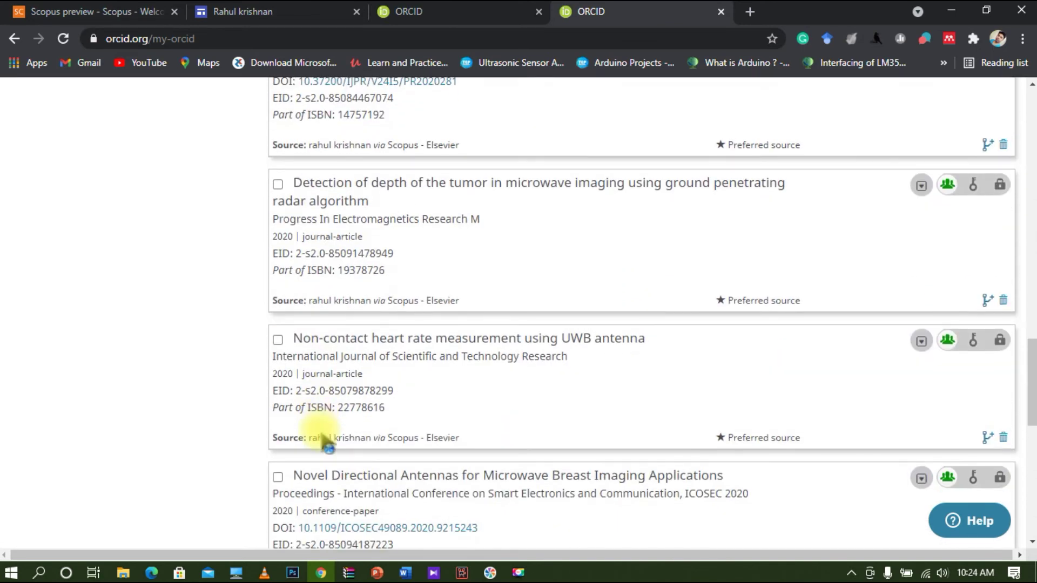
scroll(324, 440, down, 4)
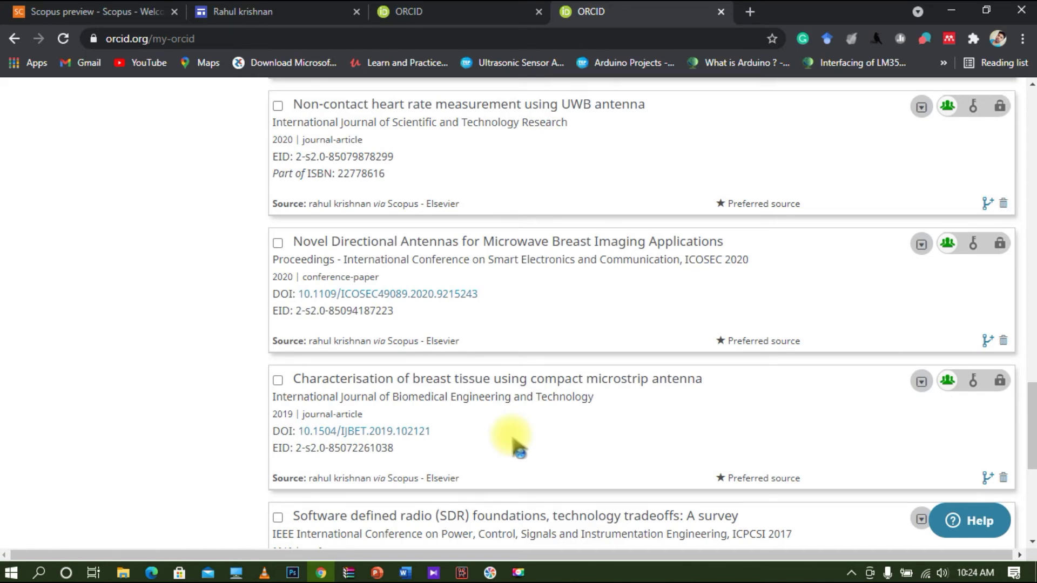
scroll(516, 445, down, 3)
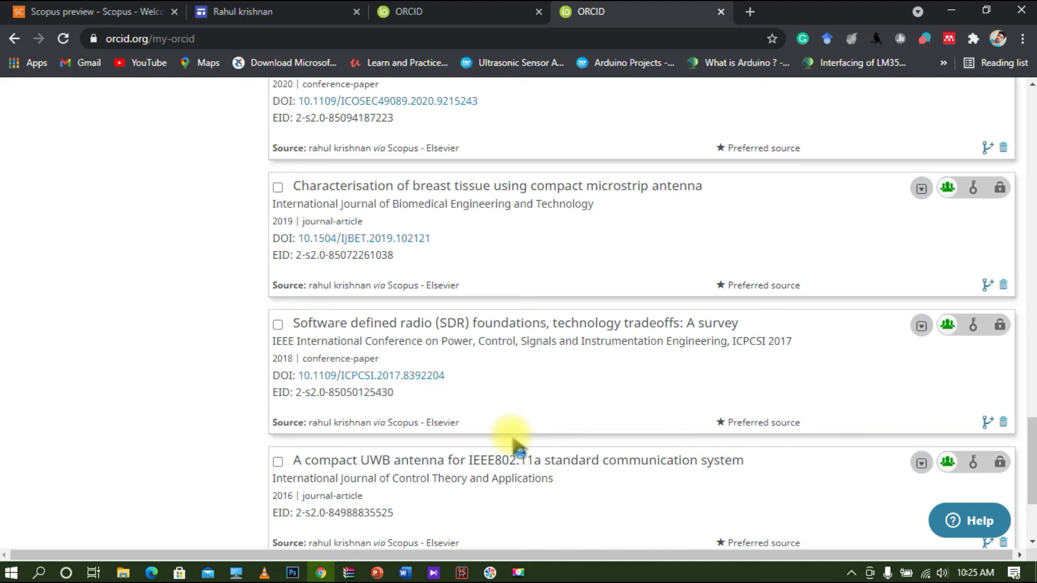
scroll(516, 445, down, 3)
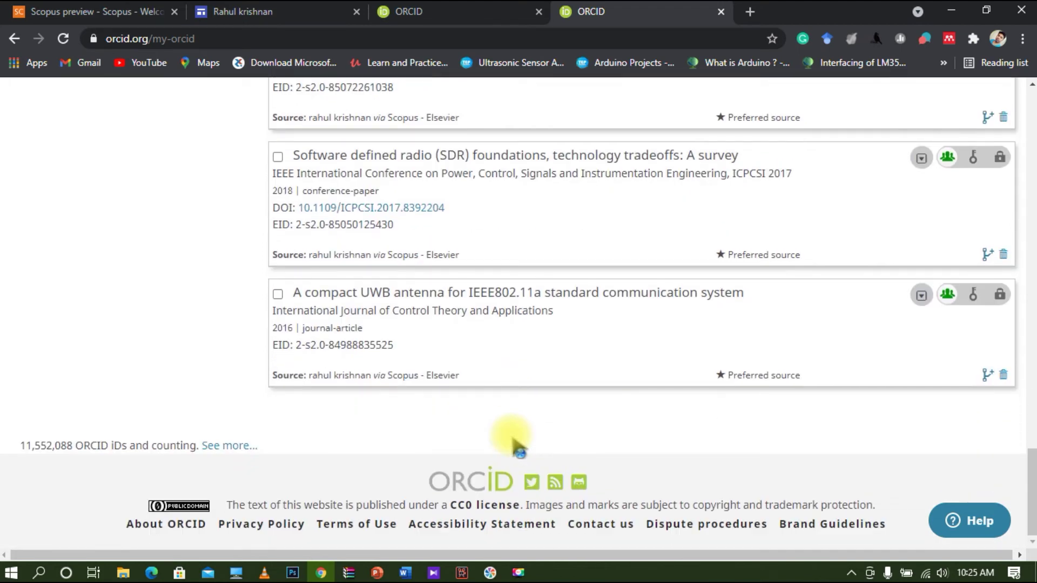
scroll(516, 446, up, 20)
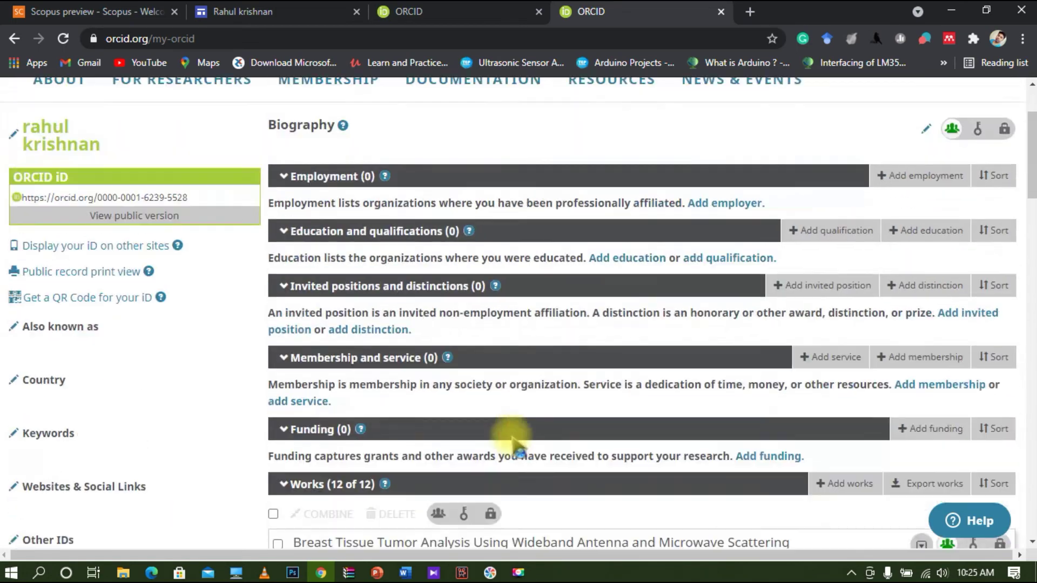
Check the source line of each work for its Scopus - Elsevier attribution, then return to the record's profile sections
scroll(517, 442, down, 10)
scroll(510, 440, up, 3)
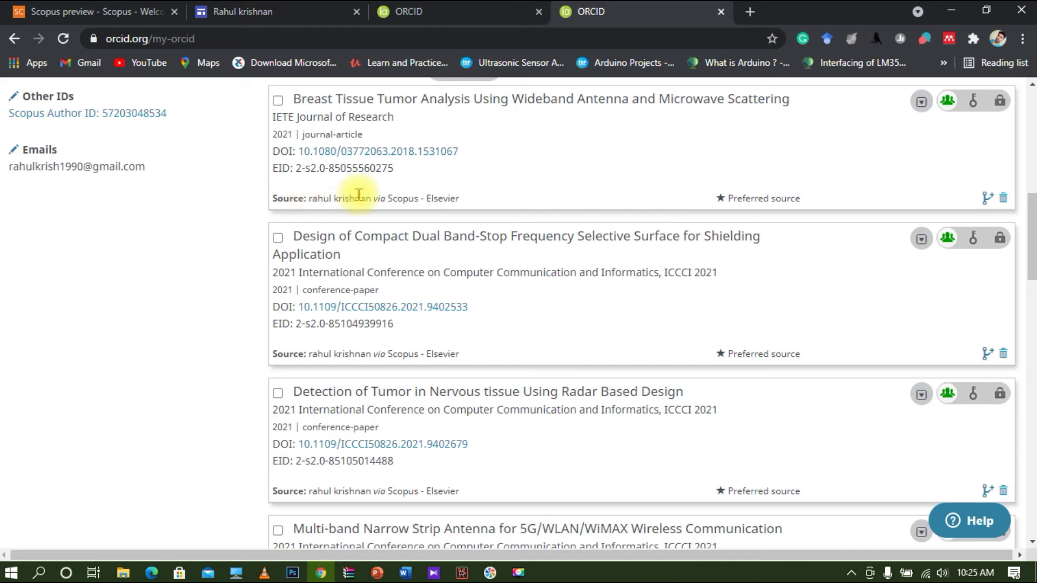
scroll(358, 196, up, 1)
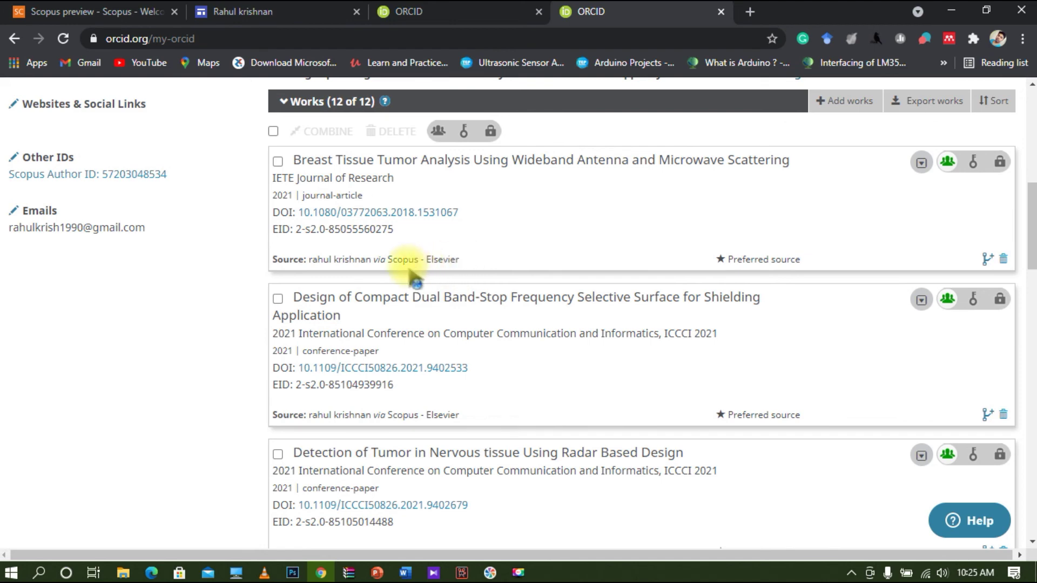
scroll(470, 423, down, 3)
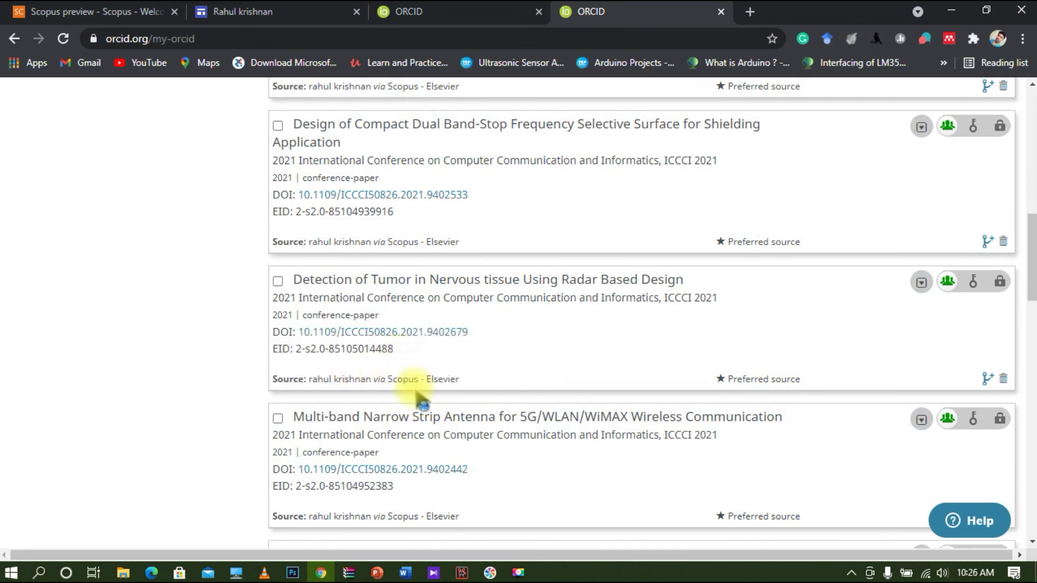
scroll(440, 383, down, 4)
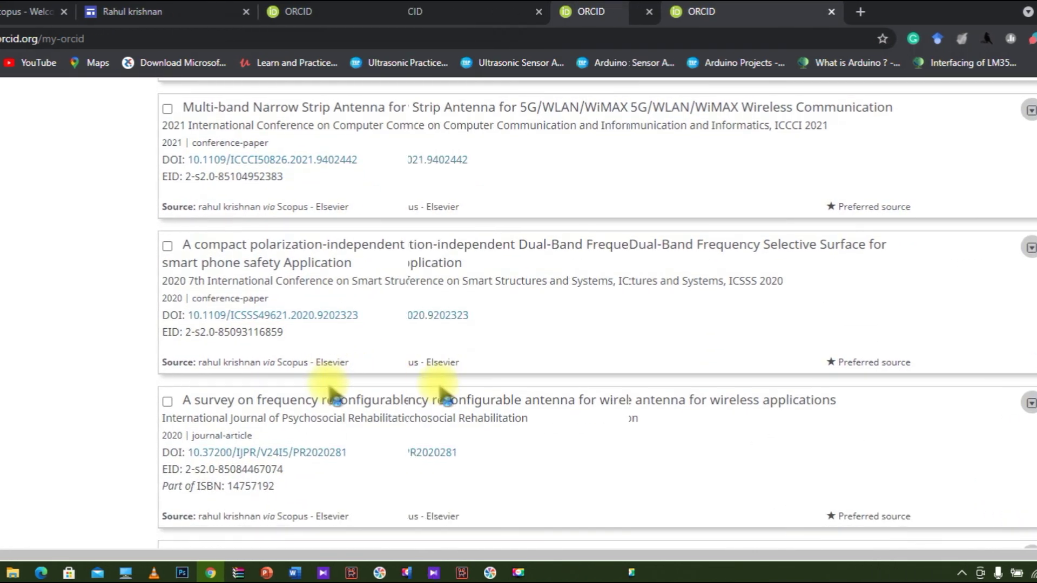
scroll(438, 384, down, 3)
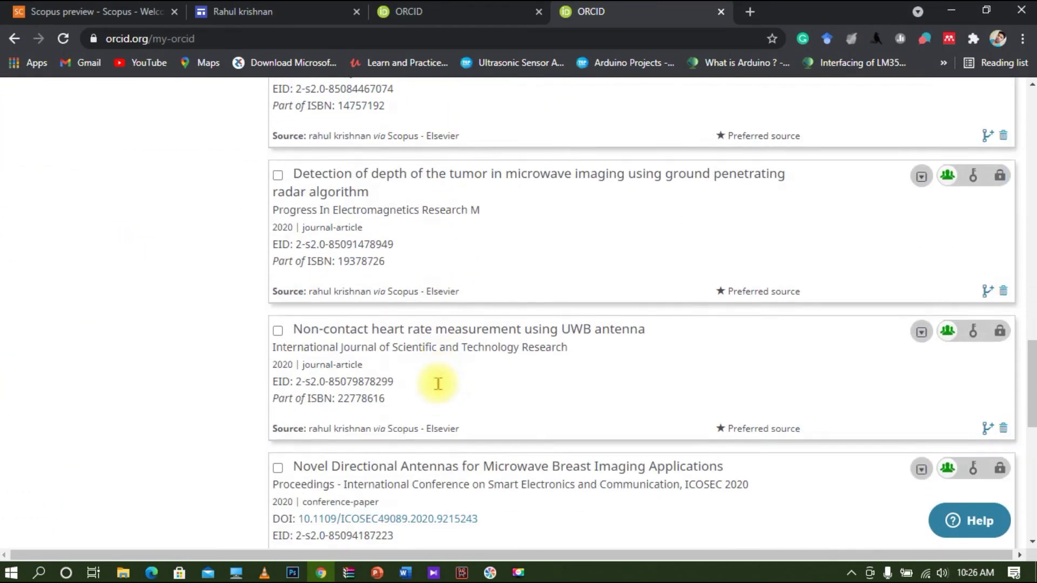
scroll(438, 384, down, 3)
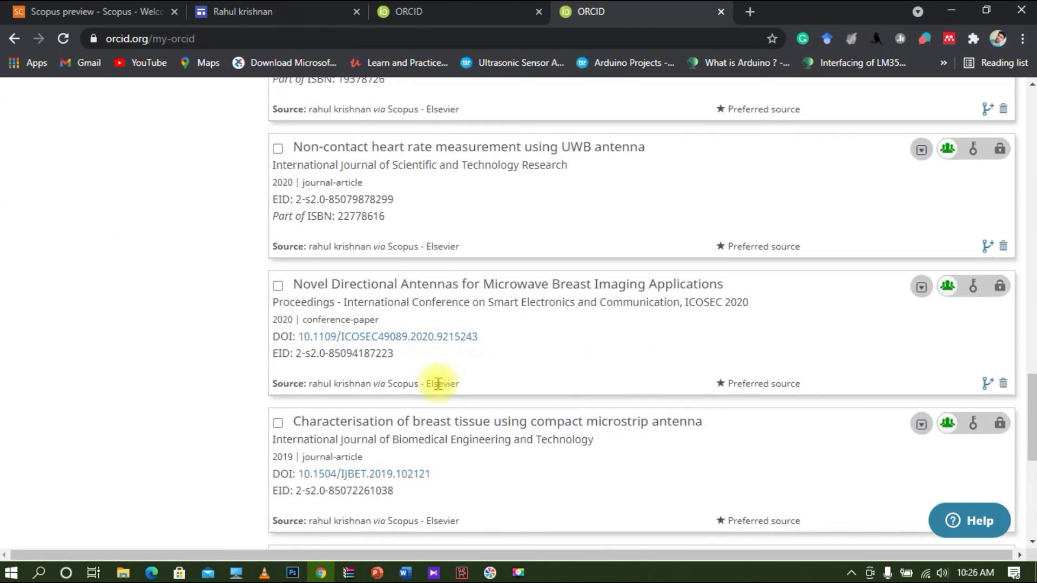
scroll(438, 383, down, 3)
scroll(438, 383, down, 1)
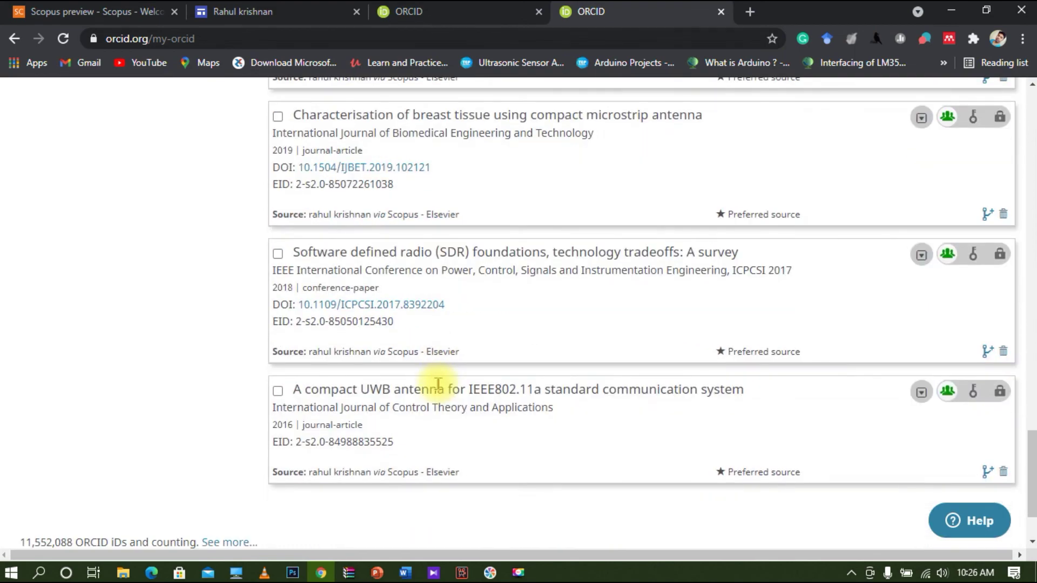
scroll(438, 384, down, 3)
scroll(439, 384, up, 10)
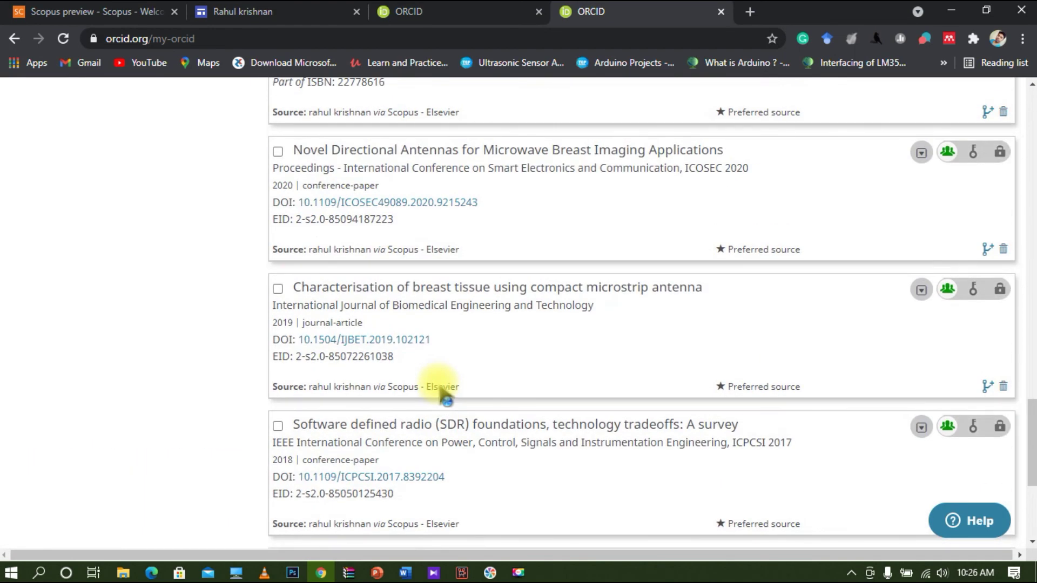
scroll(440, 388, up, 5)
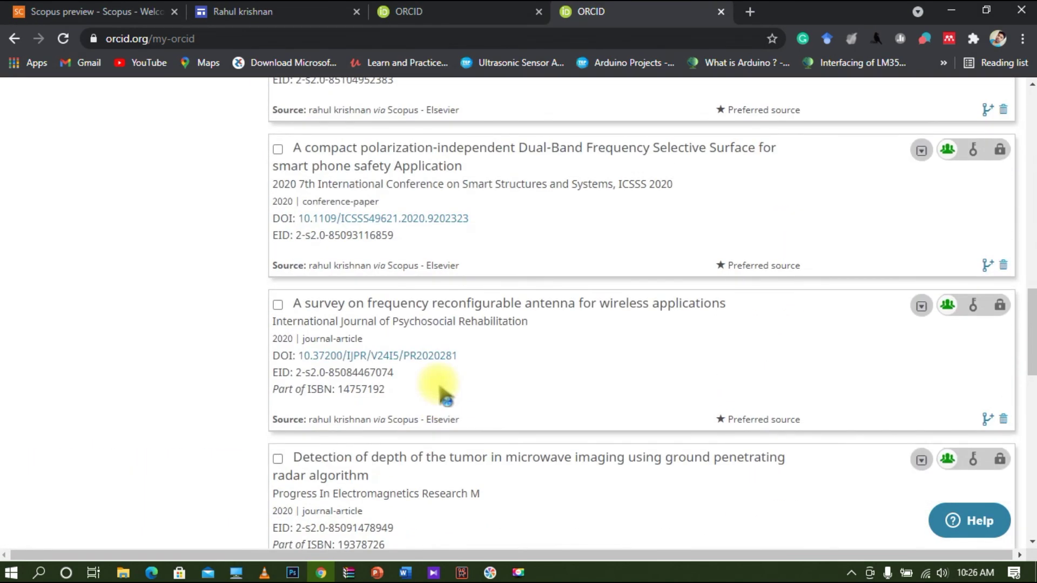
scroll(441, 395, up, 15)
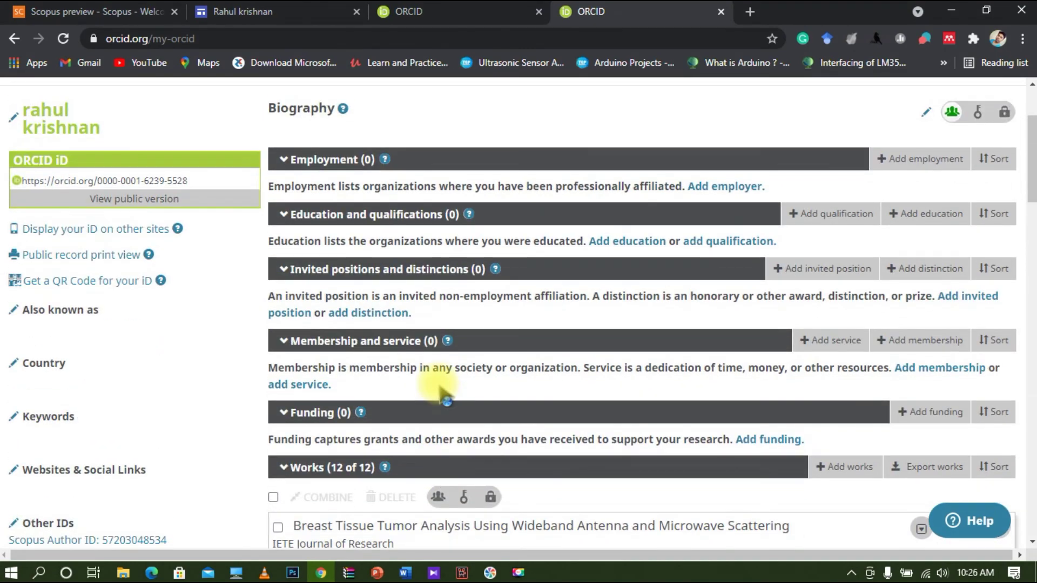